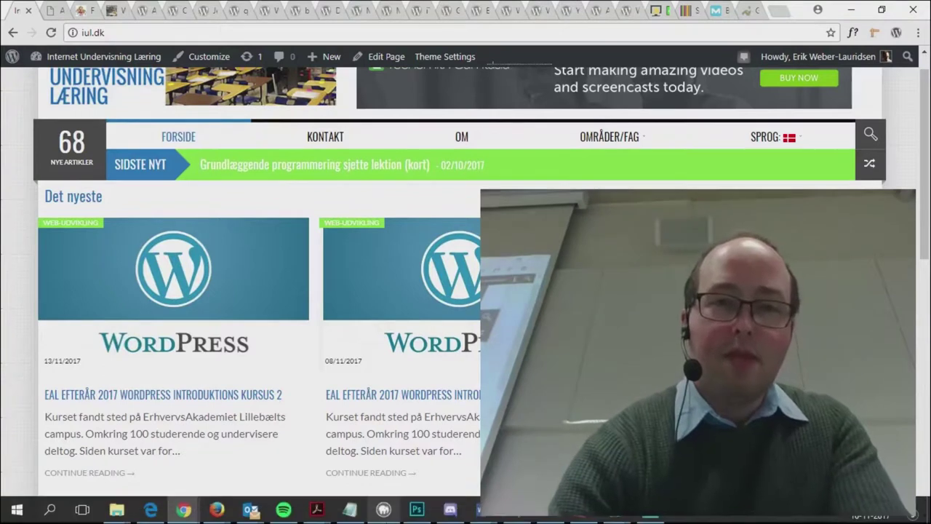
# - Examine the iul.dk front page from the latest posts down to the footer's ad and subscription widgets
pyautogui.scroll(-1, 405, 363)
pyautogui.scroll(-1, 408, 362)
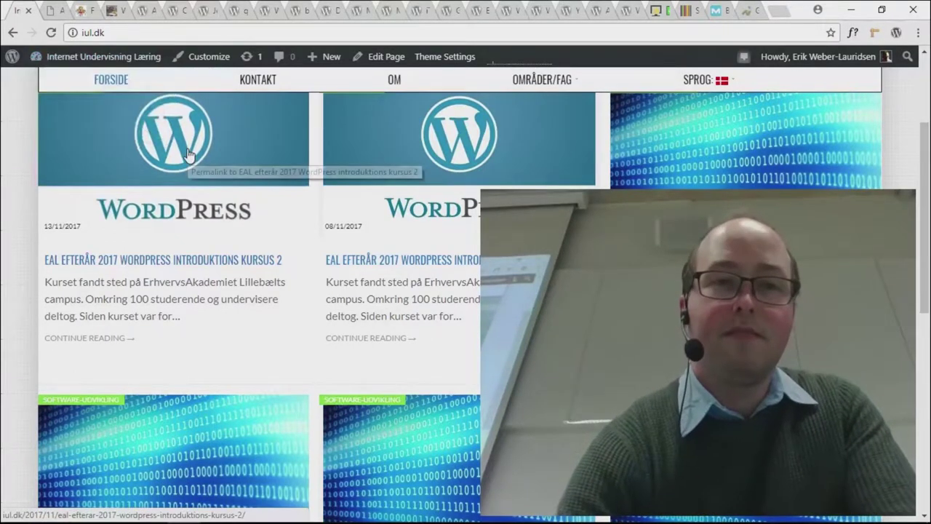
pyautogui.scroll(-8, 188, 155)
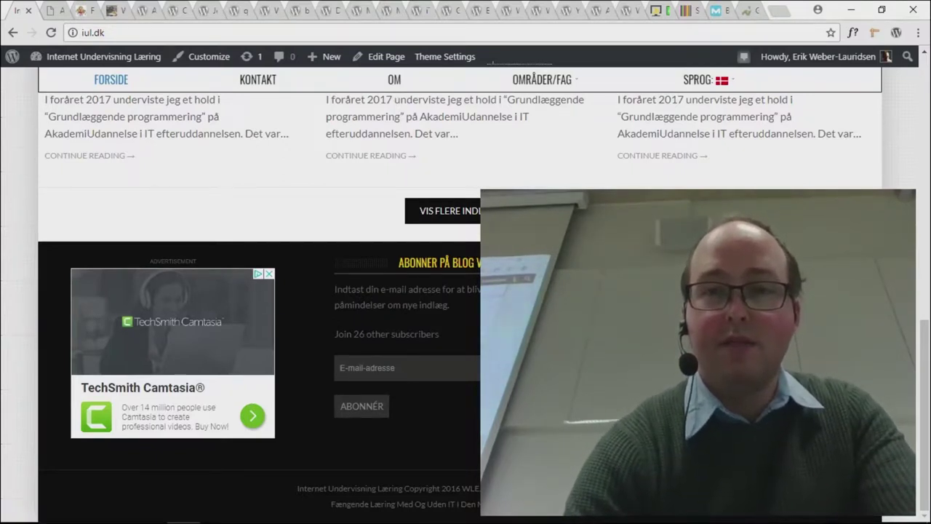
pyautogui.scroll(6, 408, 291)
pyautogui.scroll(-6, 405, 291)
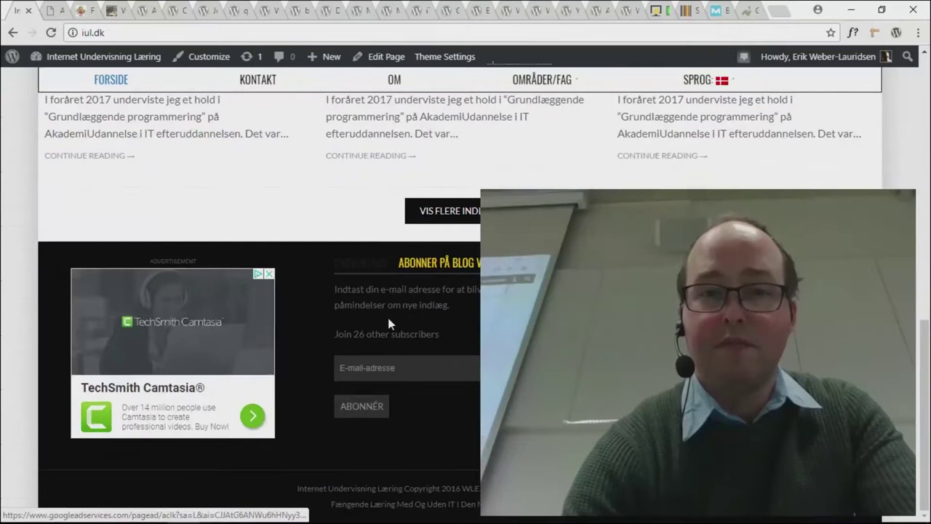
# - Open the site's dashboard in a separate tab and go to the Widgets management page
pyautogui.click(54, 9)
pyautogui.click(18, 9)
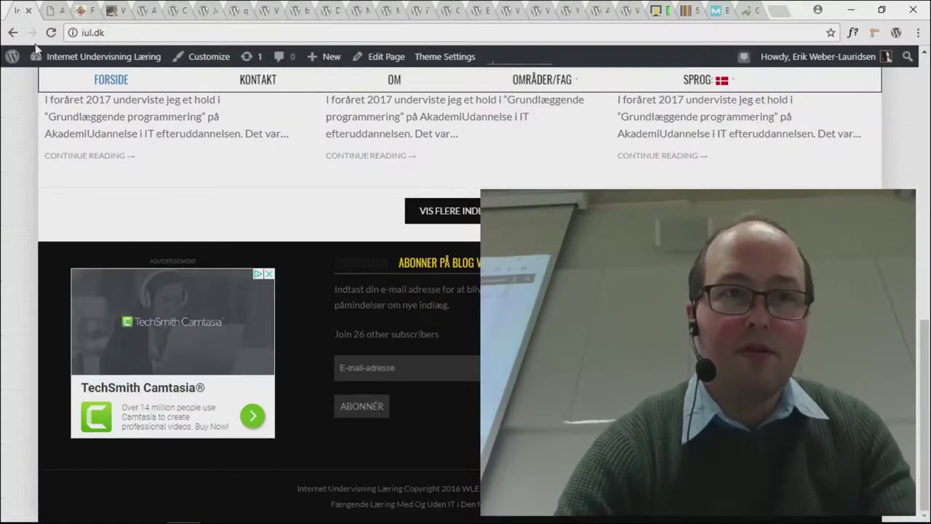
pyautogui.click(91, 59)
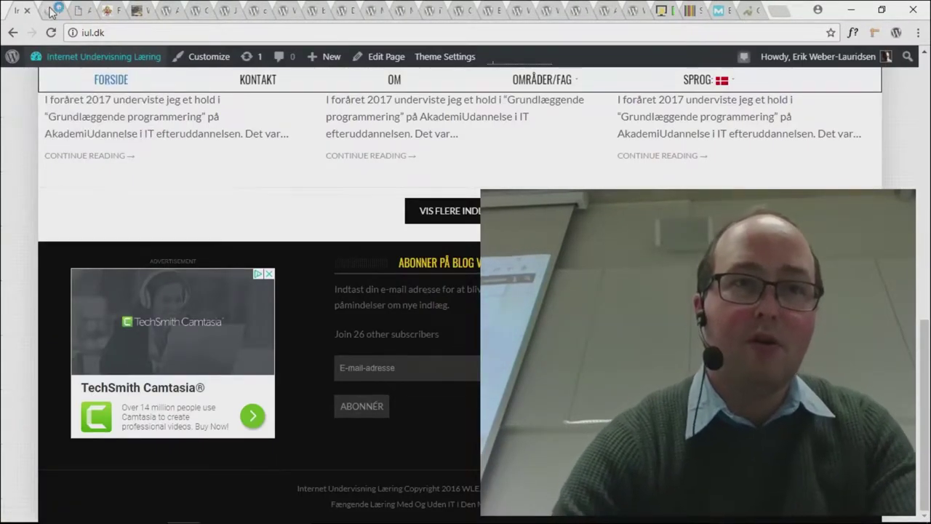
pyautogui.moveTo(22, 340)
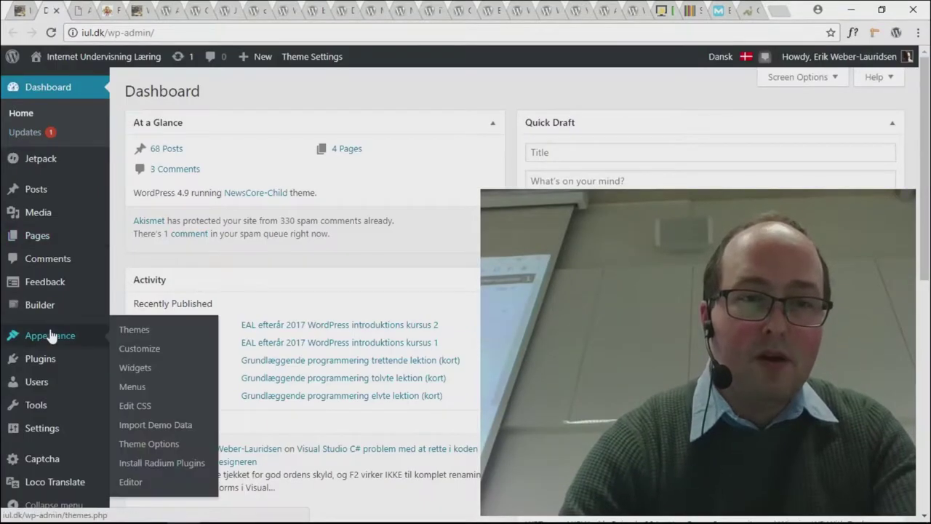
pyautogui.click(144, 367)
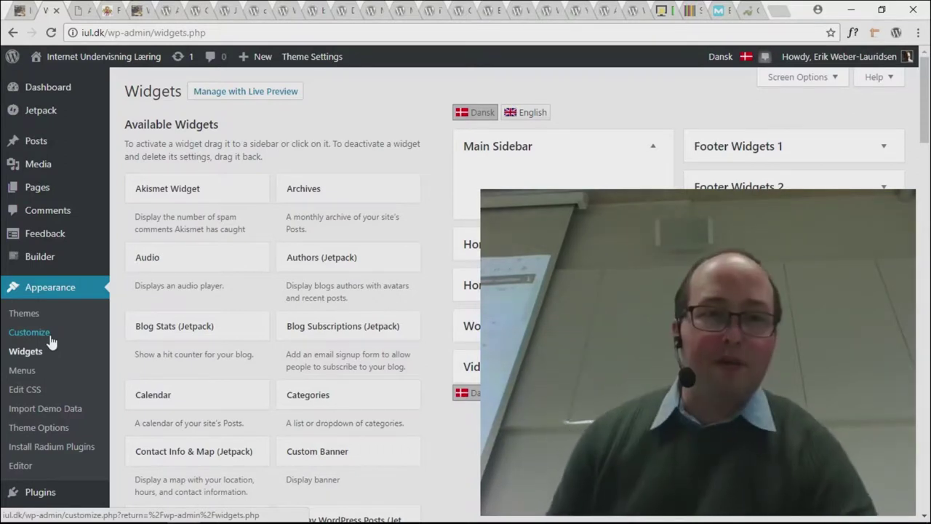
# - Inspect the Footer Widgets 1 area in the theme Customizer against the previewed footer, and return to the Widgets page
pyautogui.click(29, 333)
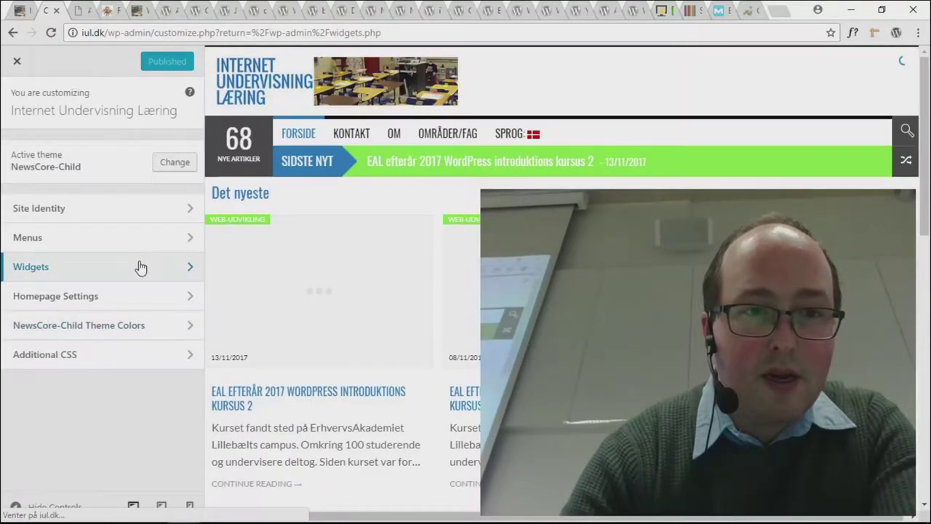
pyautogui.click(175, 267)
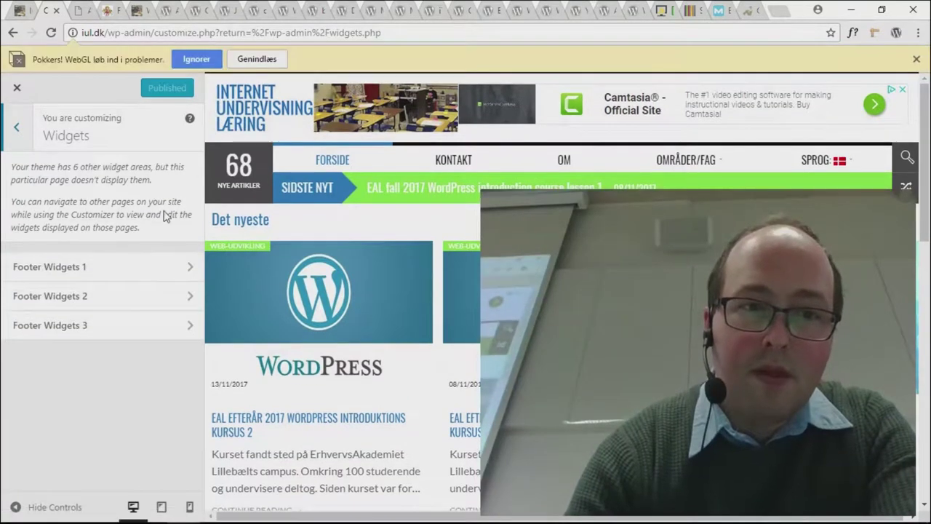
pyautogui.scroll(-10, 264, 224)
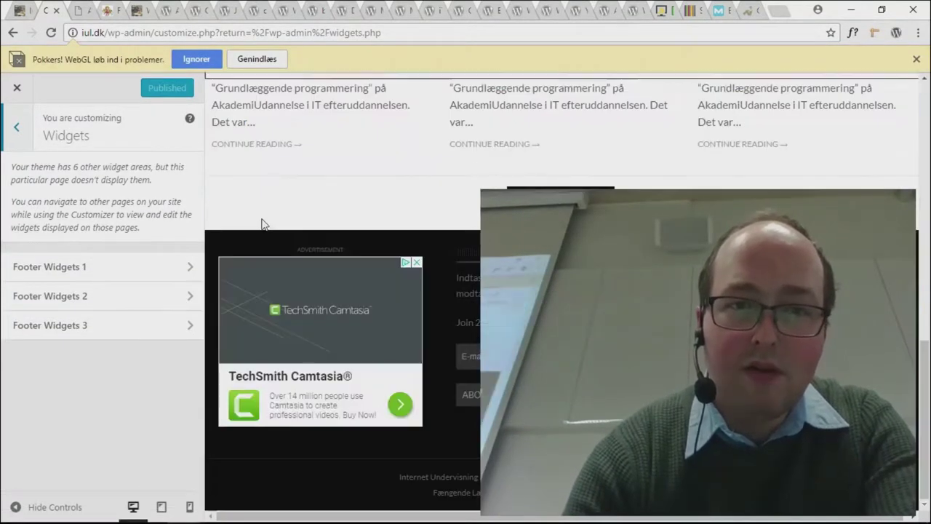
pyautogui.click(145, 266)
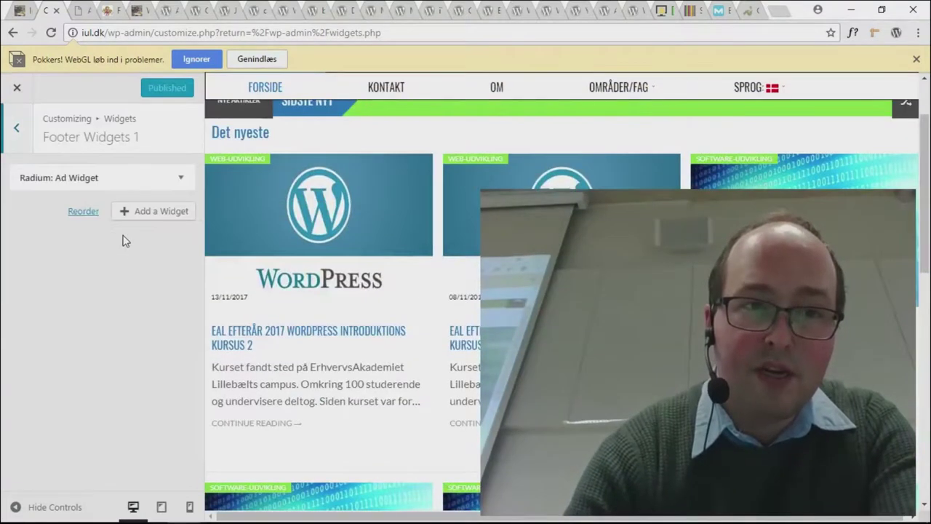
pyautogui.click(16, 129)
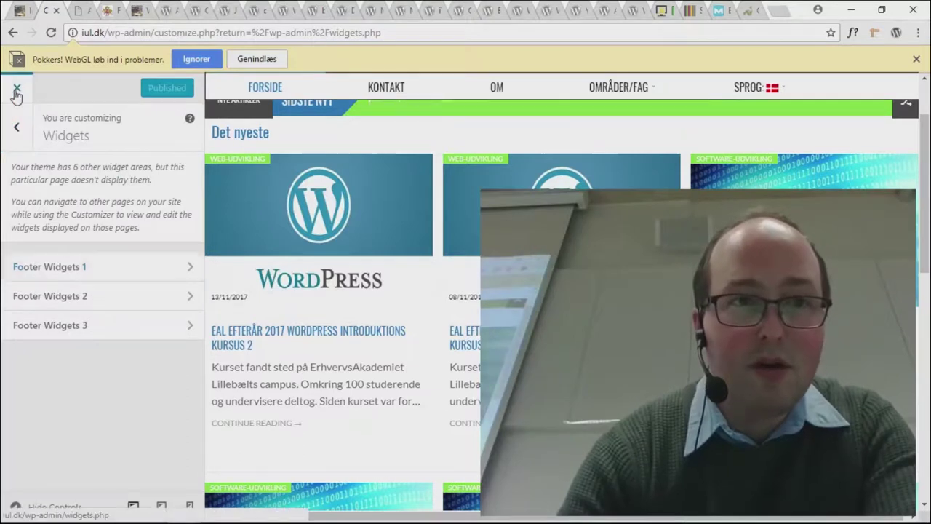
pyautogui.click(196, 61)
pyautogui.click(16, 56)
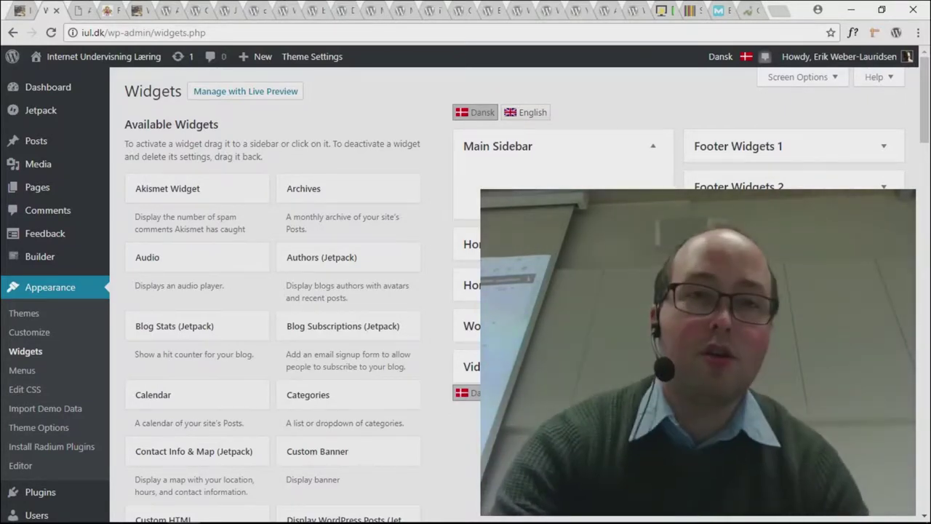
# - Open the editor for a new page and review its Page Attributes and Page Settings sections
pyautogui.moveTo(265, 58)
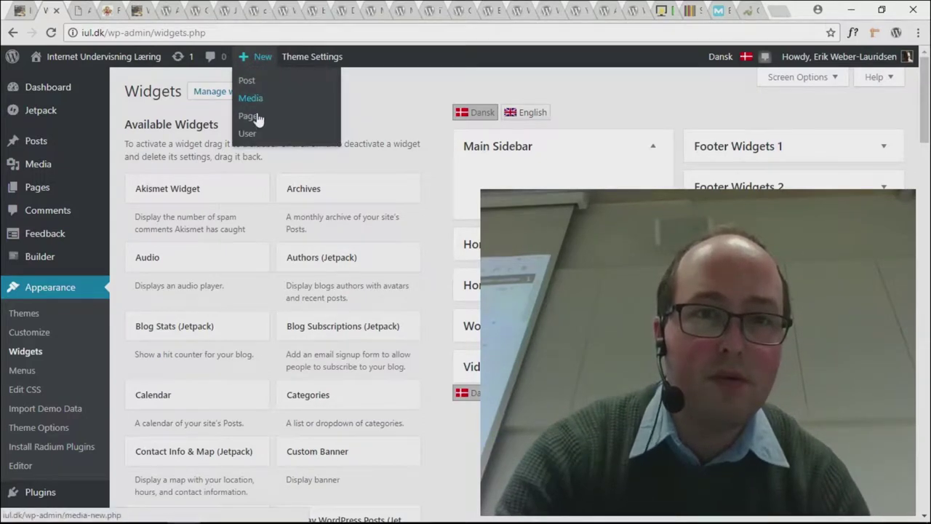
pyautogui.click(252, 123)
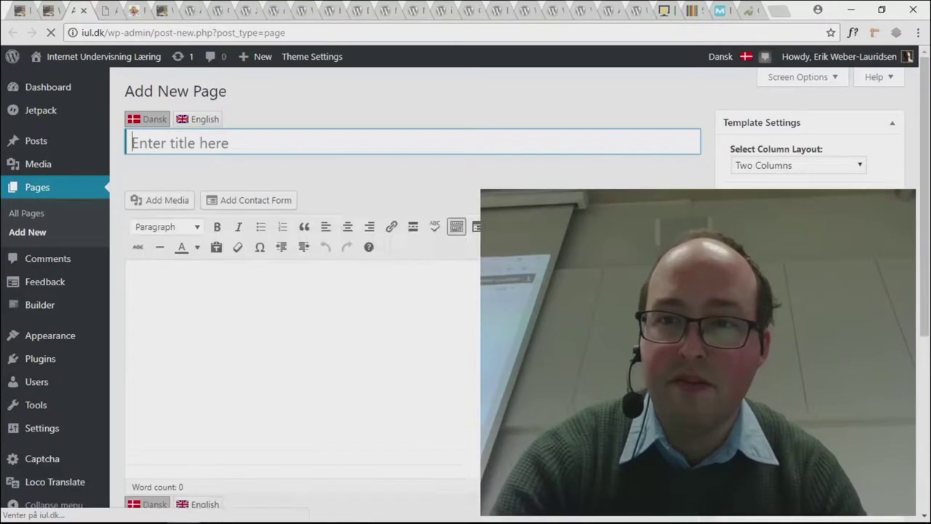
pyautogui.scroll(-2, 253, 122)
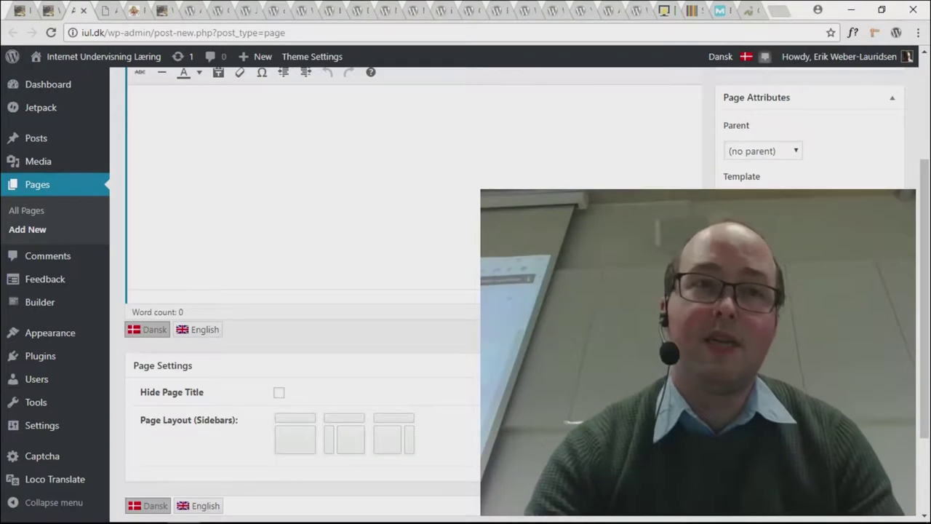
# - Expand Footer Widgets 1 on the Widgets page, browse the available widgets and compare them with the live site's footer
pyautogui.click(53, 10)
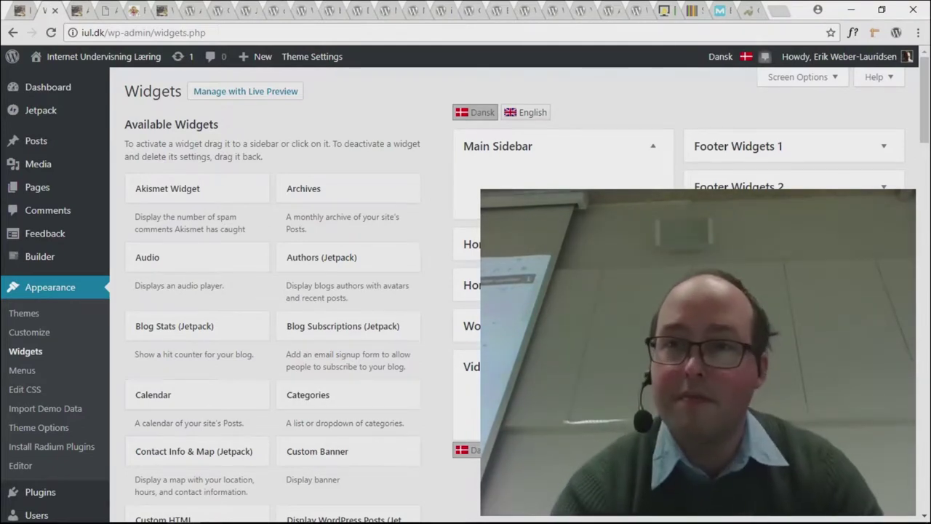
pyautogui.click(800, 149)
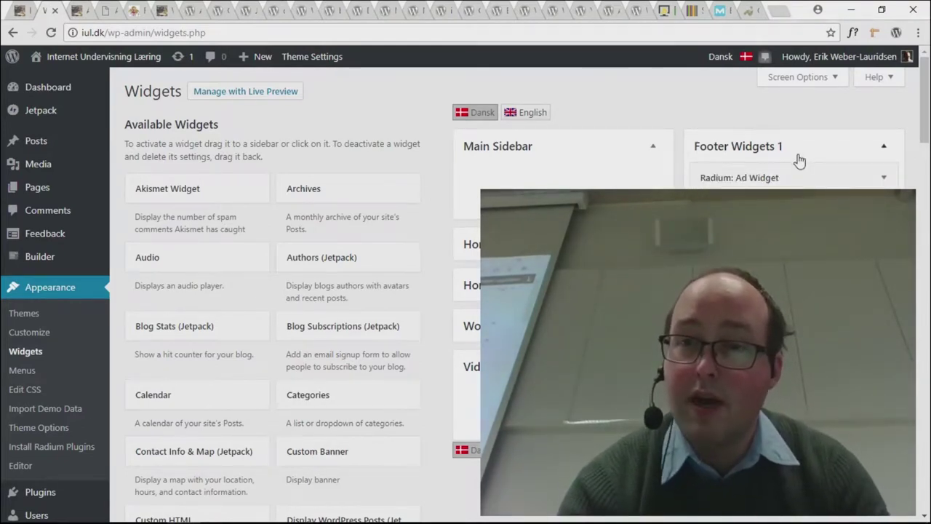
pyautogui.scroll(-5, 436, 262)
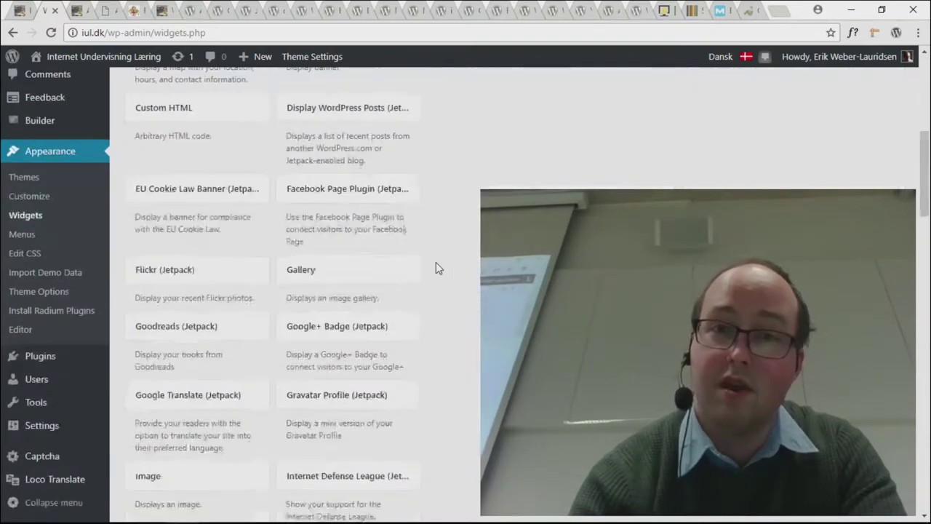
pyautogui.scroll(3, 393, 225)
pyautogui.click(72, 56)
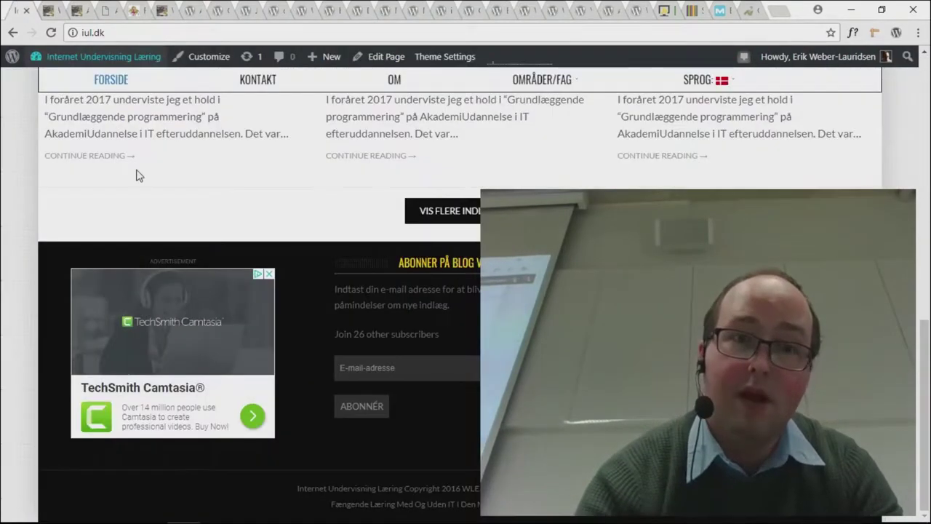
pyautogui.click(51, 9)
pyautogui.scroll(3, 447, 293)
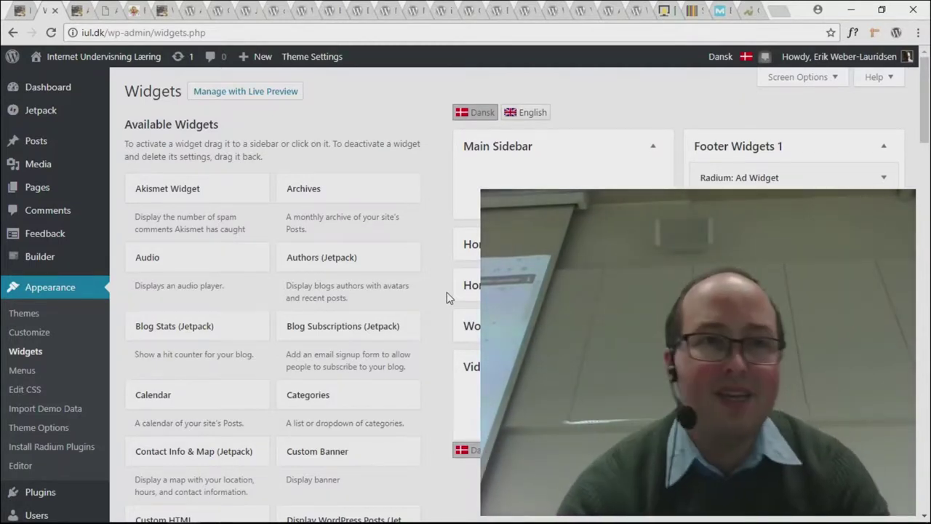
pyautogui.moveTo(26, 51)
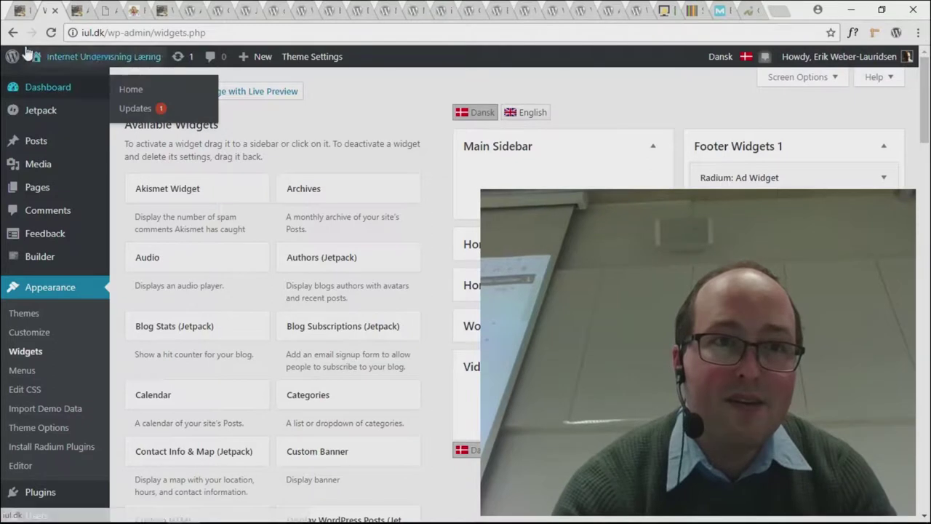
pyautogui.click(27, 10)
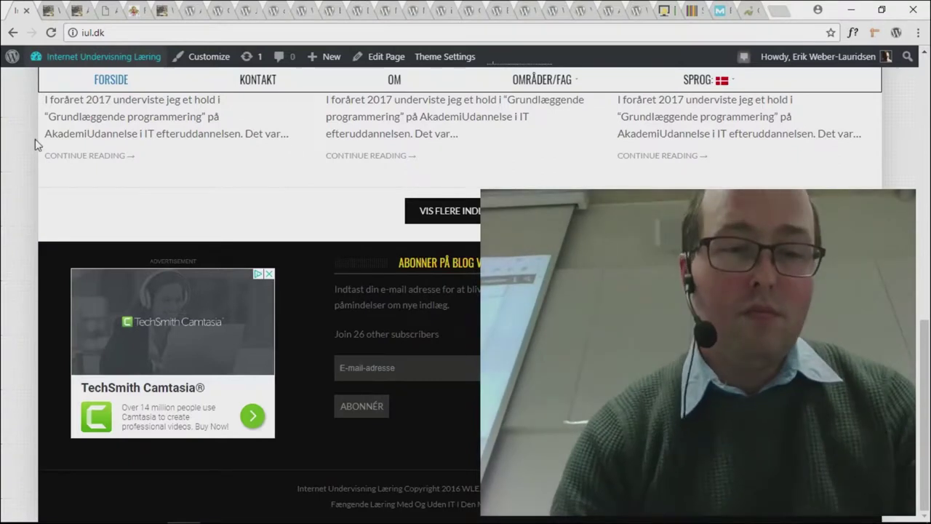
pyautogui.hotkey('alt', 'Tab')
pyautogui.hotkey('alt', 'Tab')
pyautogui.hotkey('alt', 'Tab')
pyautogui.hotkey('alt', 'Tab')
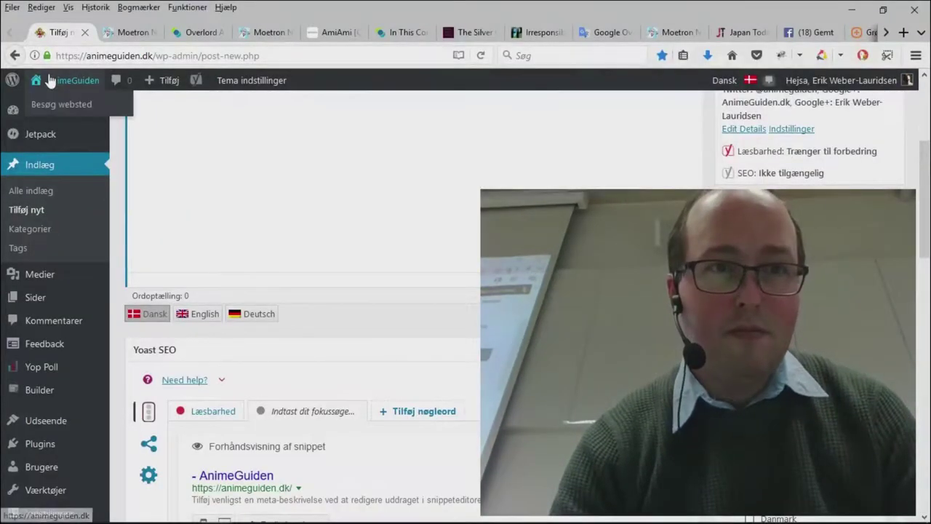
pyautogui.hotkey('alt', 'Tab')
pyautogui.click(78, 8)
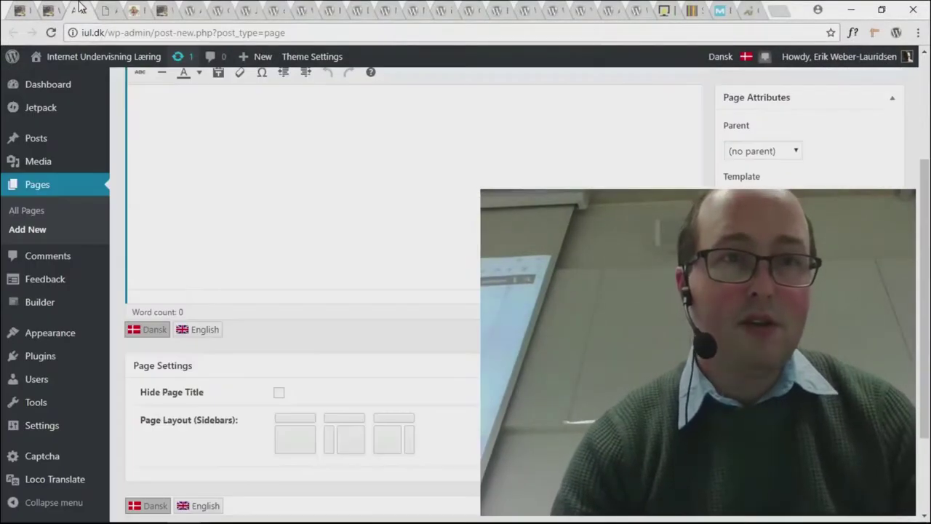
# - Show the aiodense.dk front page and examine its post grid and sidebar widgets, including the calendar
pyautogui.click(117, 11)
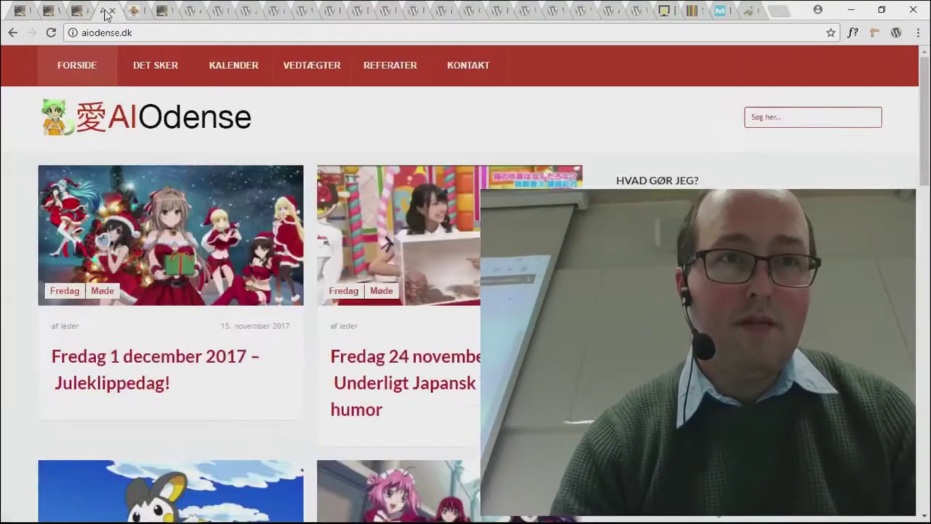
pyautogui.scroll(-4, 211, 175)
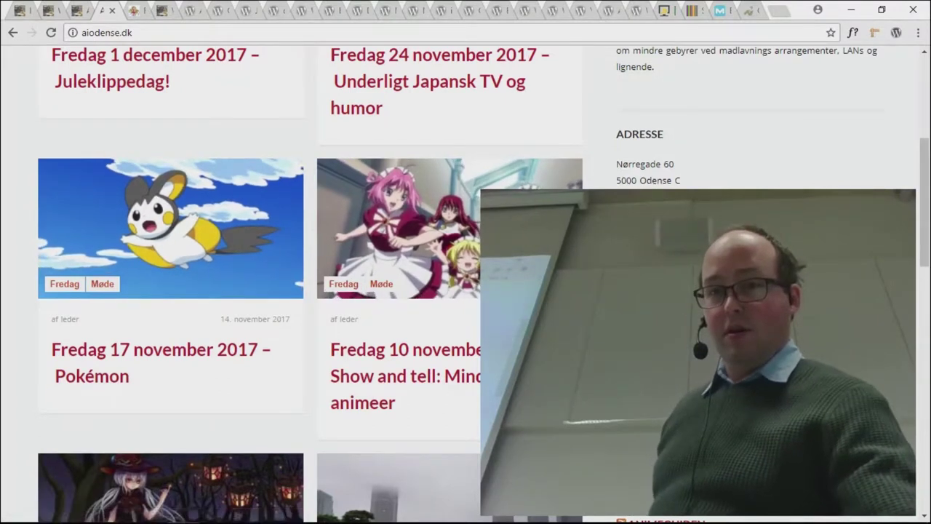
pyautogui.scroll(-3, 392, 349)
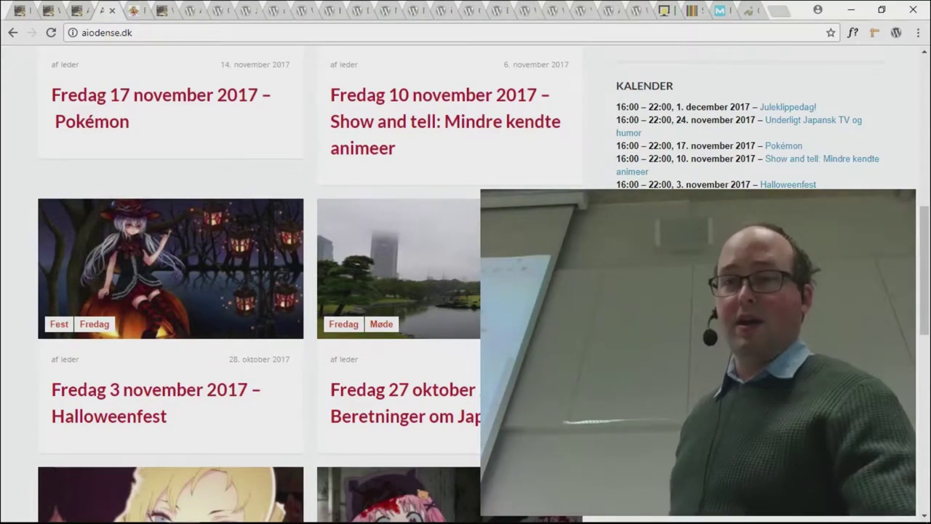
pyautogui.scroll(8, 291, 291)
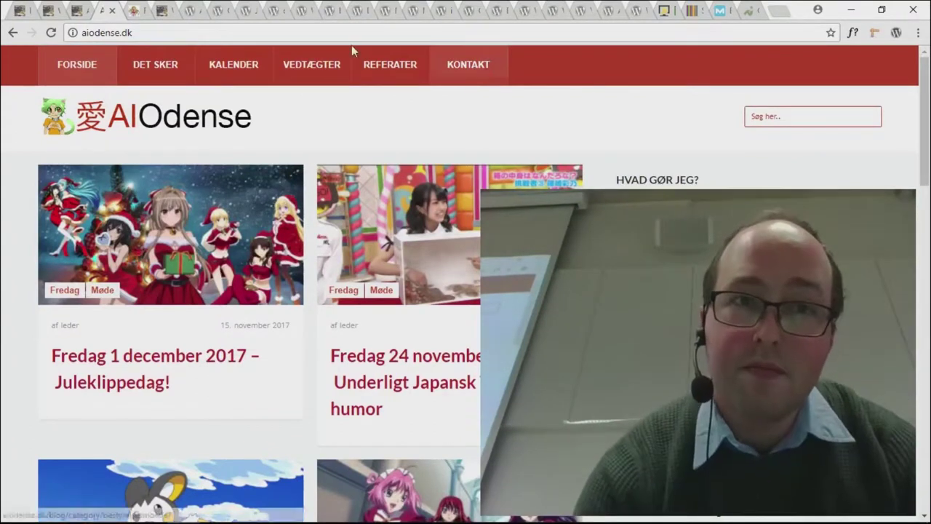
# - Show the animeguiden.dk site and open its marts 2000 posts through the footer's archive widget
pyautogui.click(133, 10)
pyautogui.scroll(-10, 294, 207)
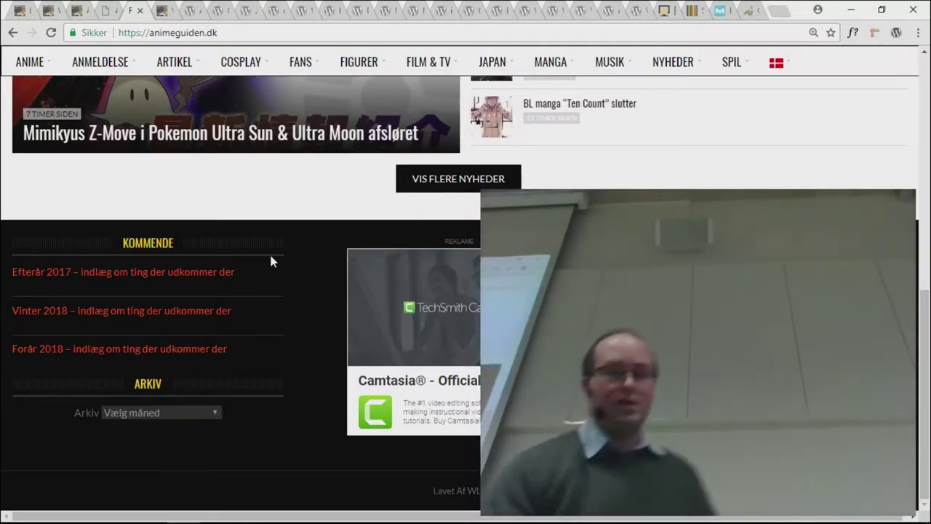
pyautogui.click(195, 411)
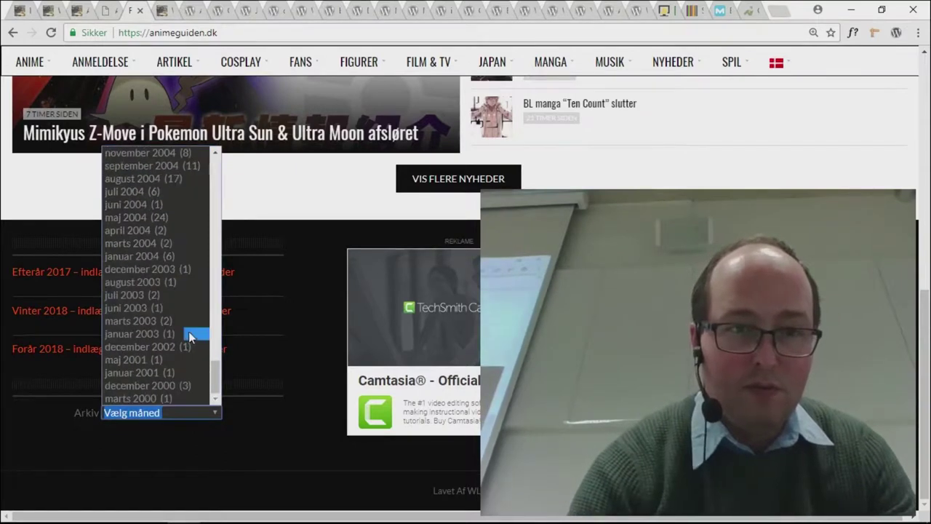
pyautogui.click(163, 401)
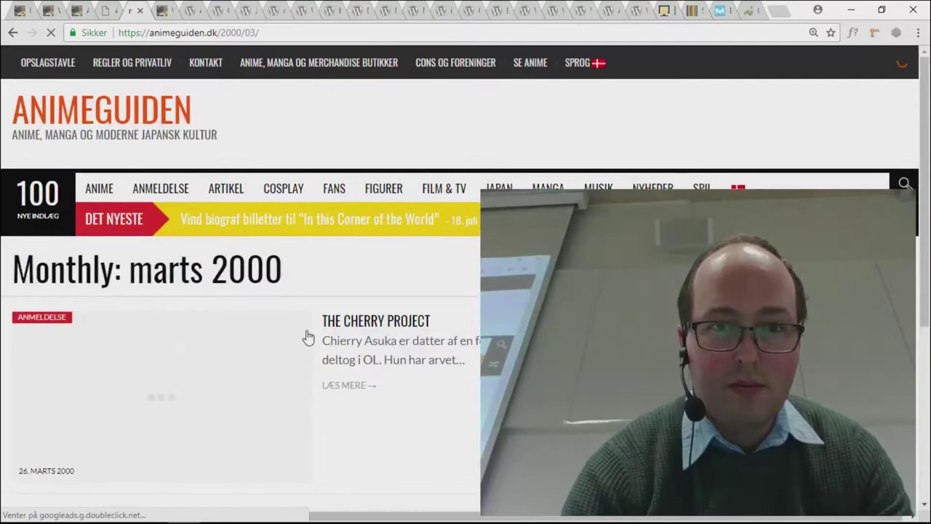
# - Examine the month list in the animeguiden.dk footer's archive widget and return to the site's front page
pyautogui.scroll(-3, 188, 443)
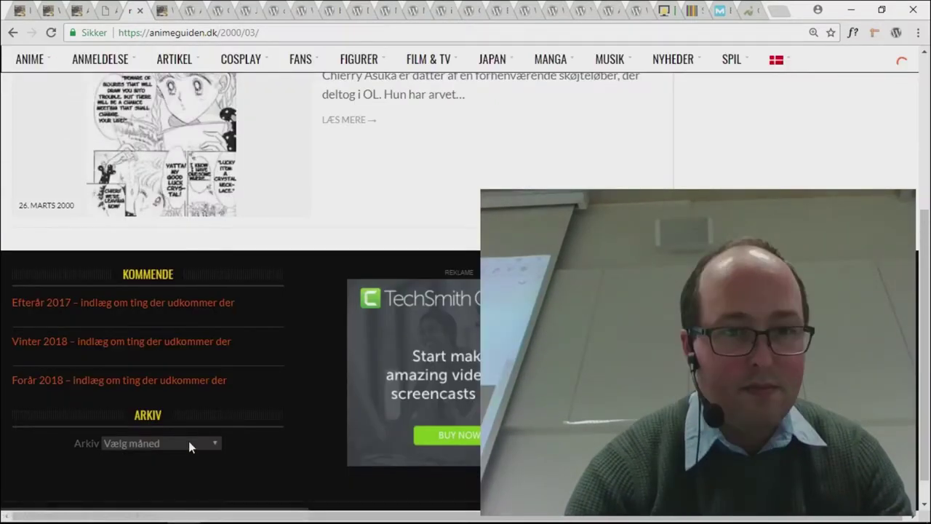
pyautogui.click(188, 443)
pyautogui.click(189, 383)
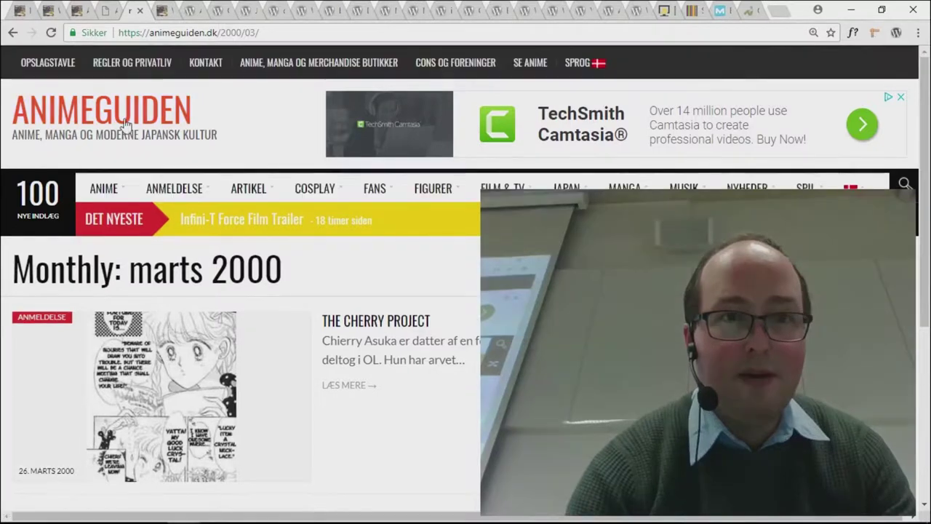
pyautogui.hotkey('alt', 'Tab')
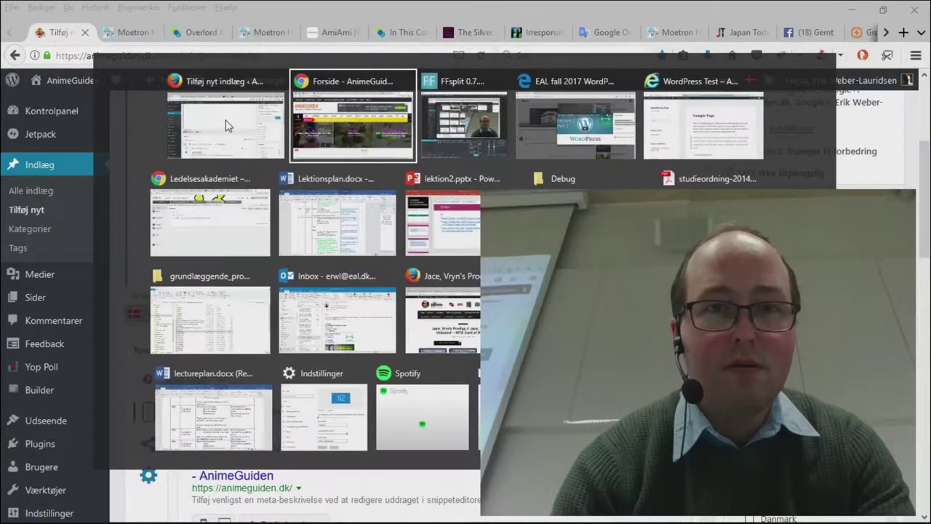
pyautogui.press('Return')
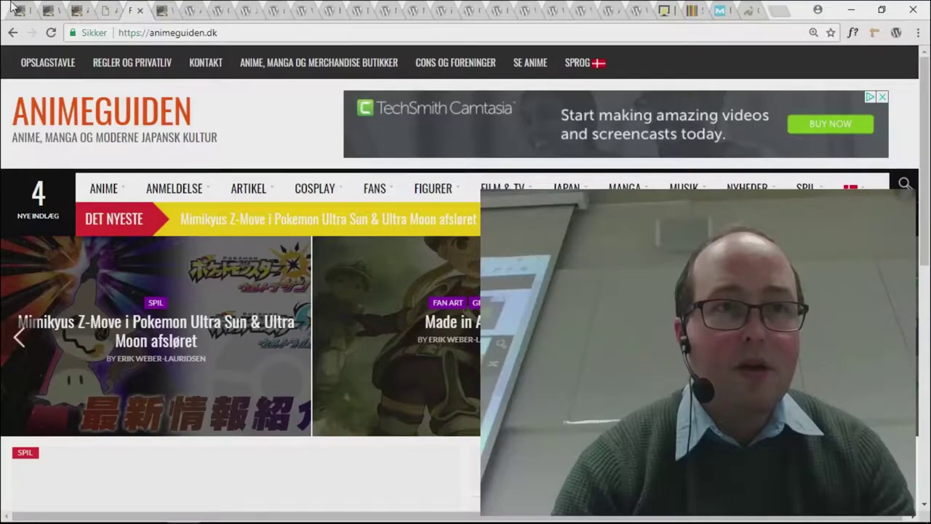
# - Return to the iul.dk Widgets page and browse the full list of available widgets, including the Jetpack and Radium ones
pyautogui.click(15, 7)
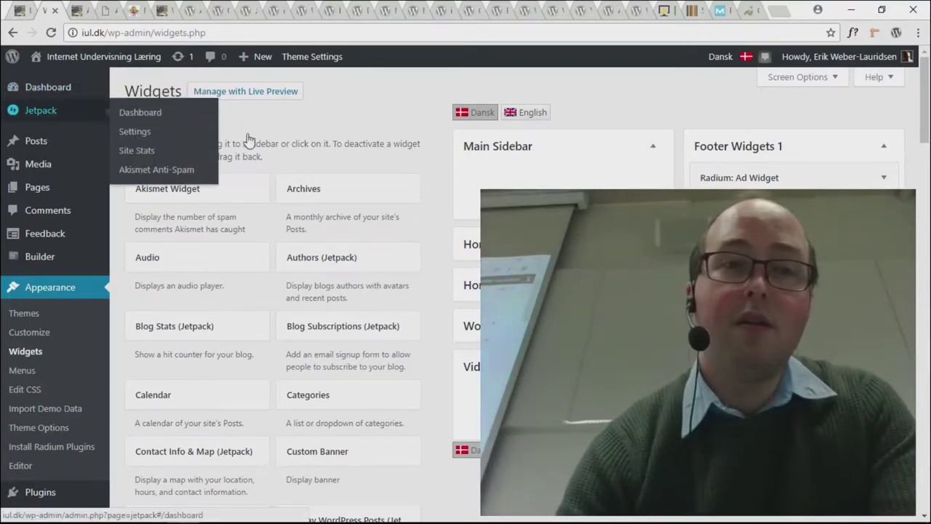
pyautogui.scroll(-2, 327, 173)
pyautogui.scroll(2, 327, 173)
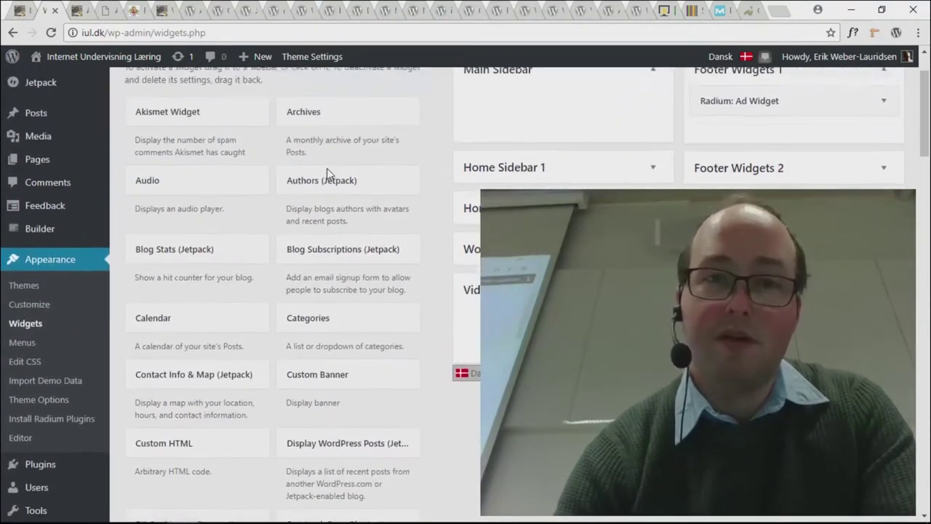
pyautogui.scroll(-4, 328, 174)
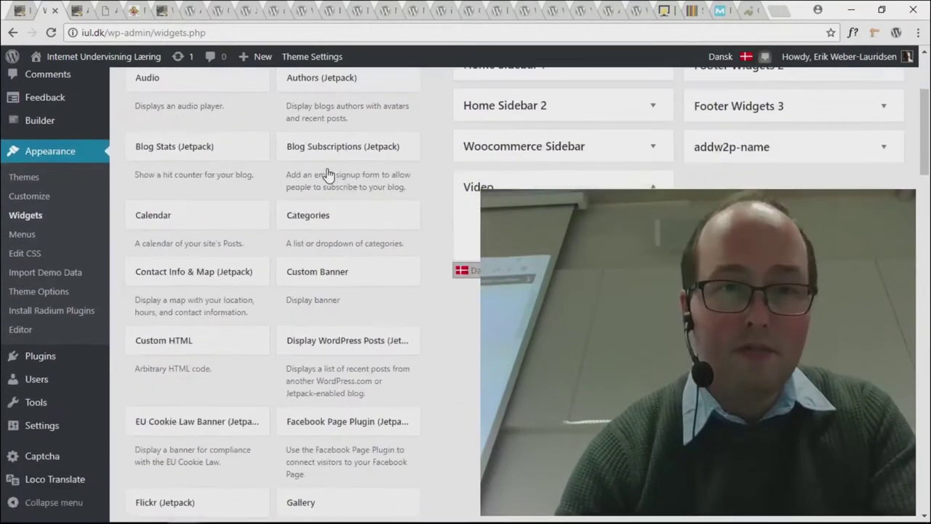
pyautogui.scroll(-2, 328, 174)
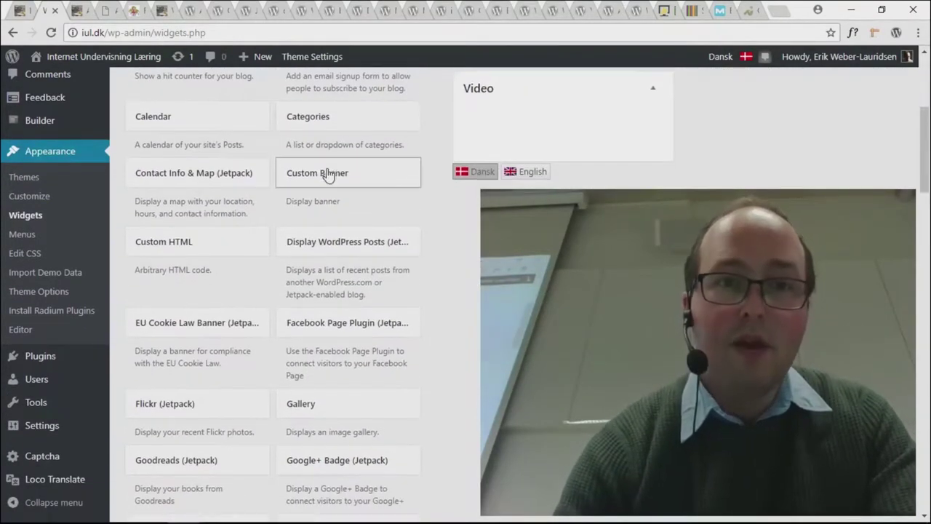
pyautogui.scroll(-1, 328, 174)
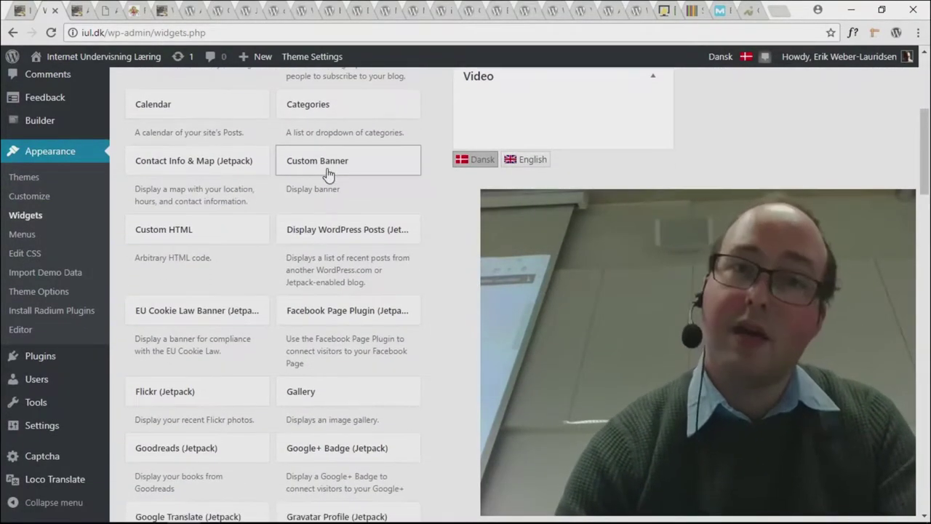
pyautogui.scroll(-7, 328, 174)
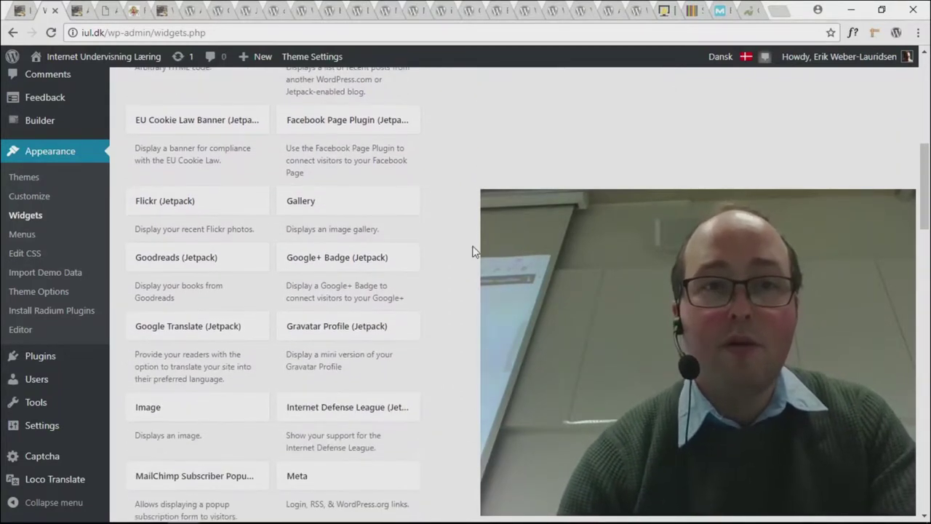
pyautogui.scroll(-6, 473, 251)
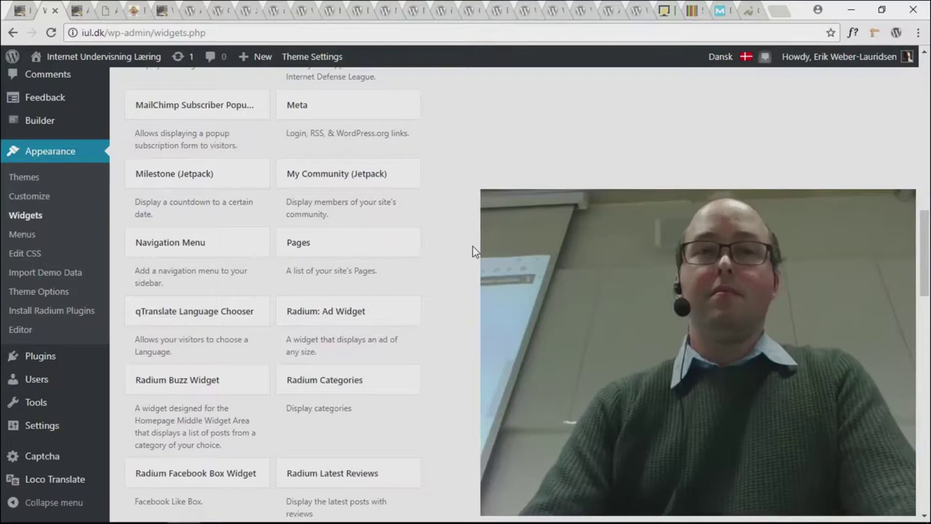
pyautogui.scroll(10, 473, 251)
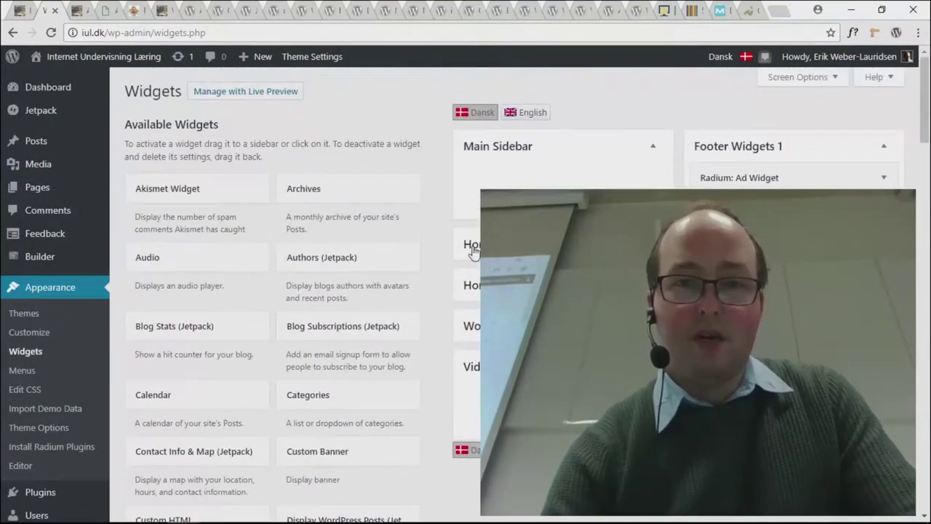
pyautogui.scroll(-10, 447, 337)
pyautogui.scroll(-15, 447, 337)
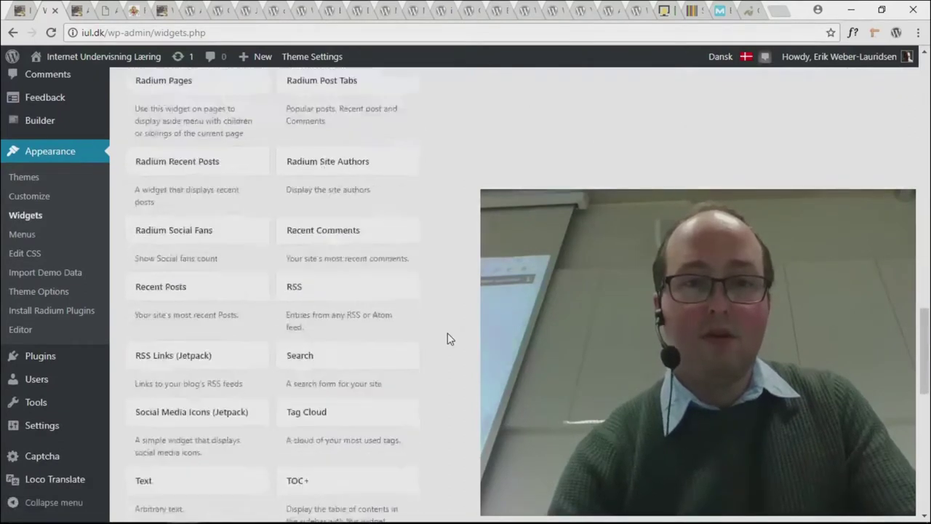
pyautogui.scroll(10, 448, 337)
pyautogui.scroll(10, 448, 337)
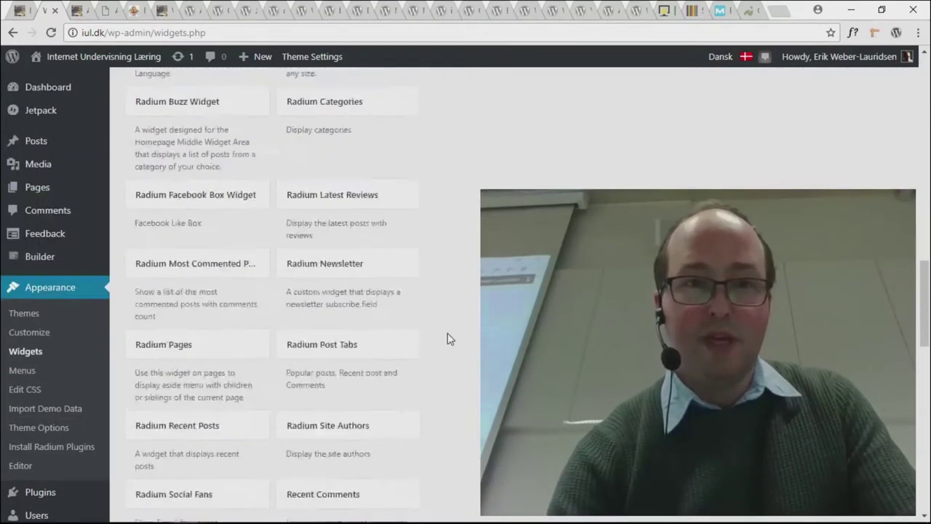
pyautogui.scroll(-4, 447, 337)
pyautogui.scroll(-2, 447, 338)
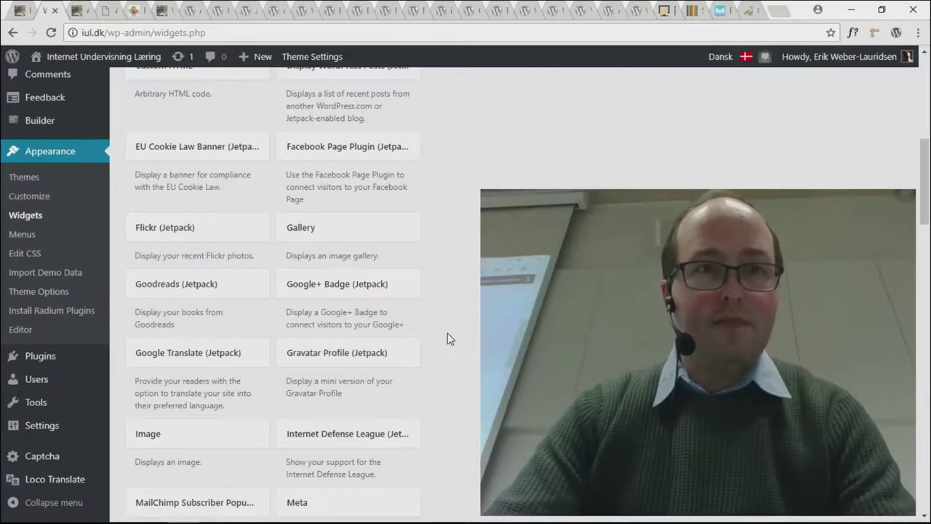
# - Show the aiodense.dk front page and look through its posts and sidebar widgets
pyautogui.hotkey('ctrl', 'Tab')
pyautogui.hotkey('ctrl', 'Tab')
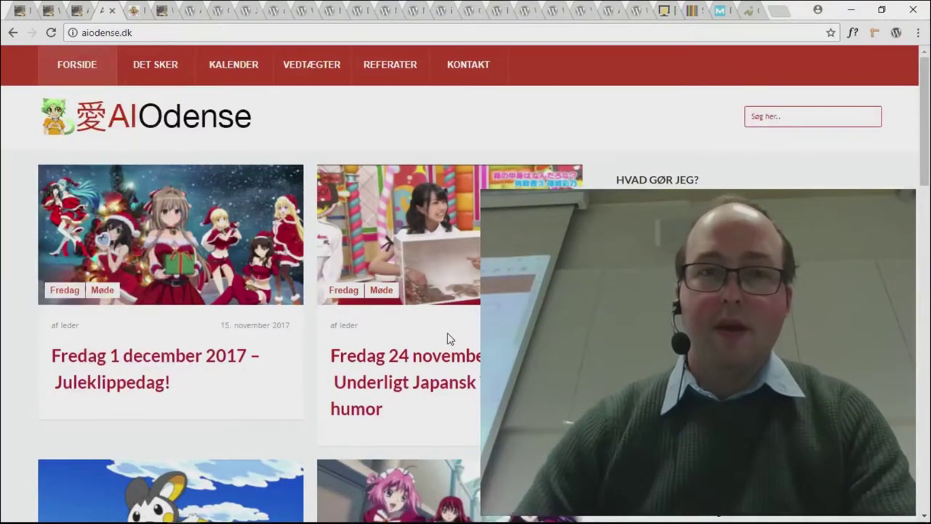
pyautogui.scroll(-5, 462, 370)
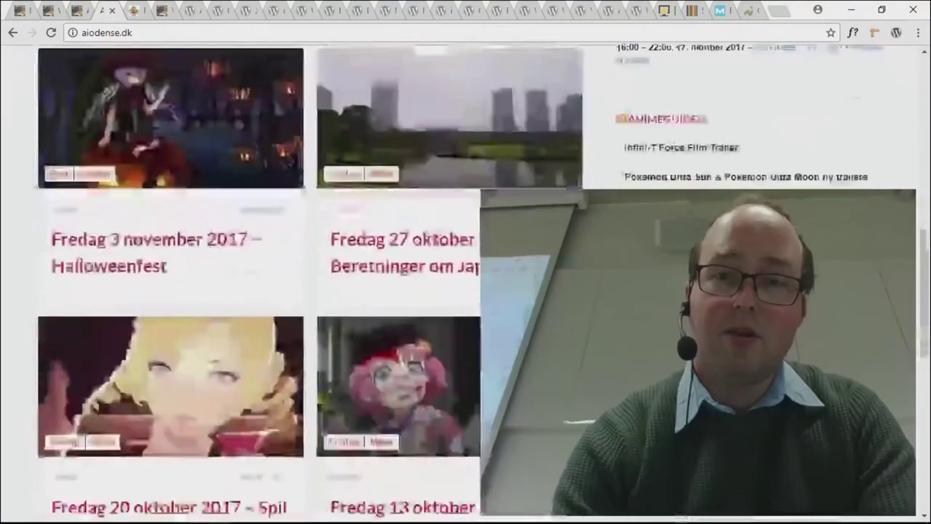
pyautogui.scroll(-5, 240, 291)
pyautogui.press('Home')
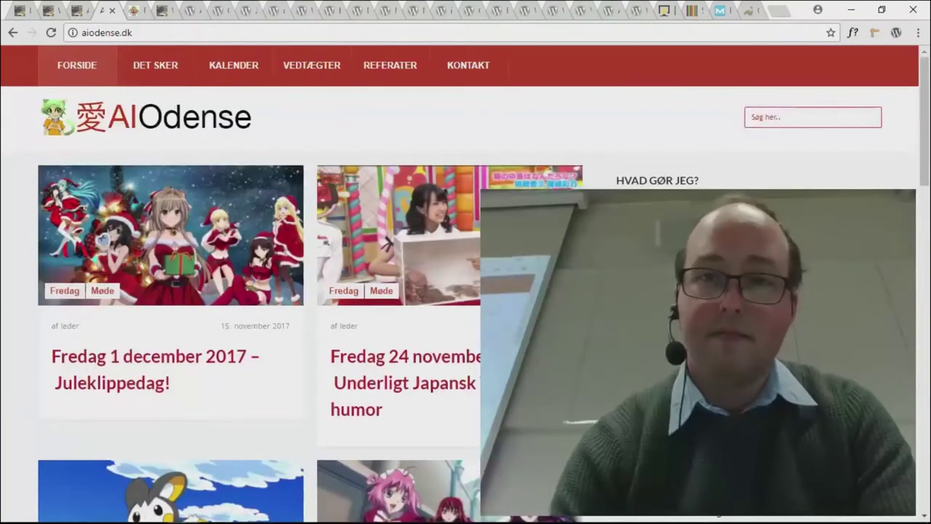
# - Revisit the animeguiden.dk front page and the iul.dk Widgets page, and show the iul.dk front page's footer
pyautogui.hotkey('ctrl', 'Tab')
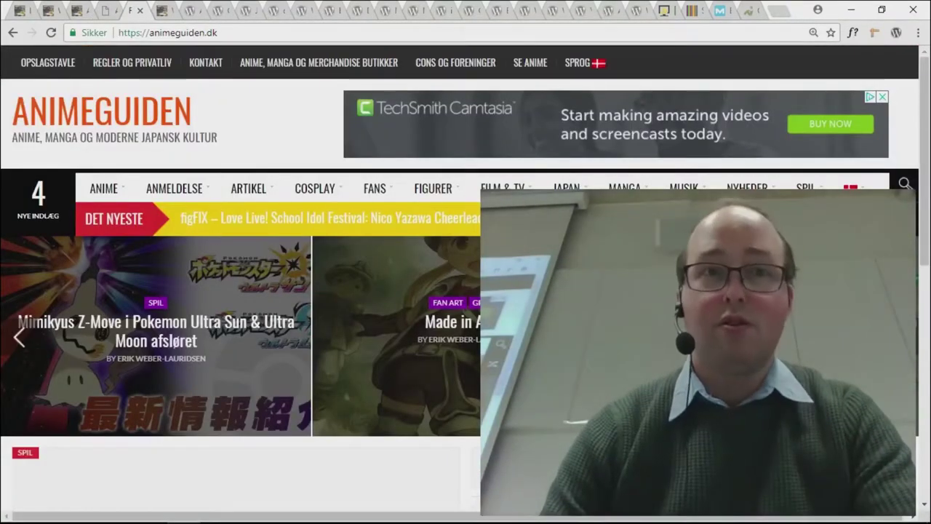
pyautogui.hotkey('ctrl', 'Tab')
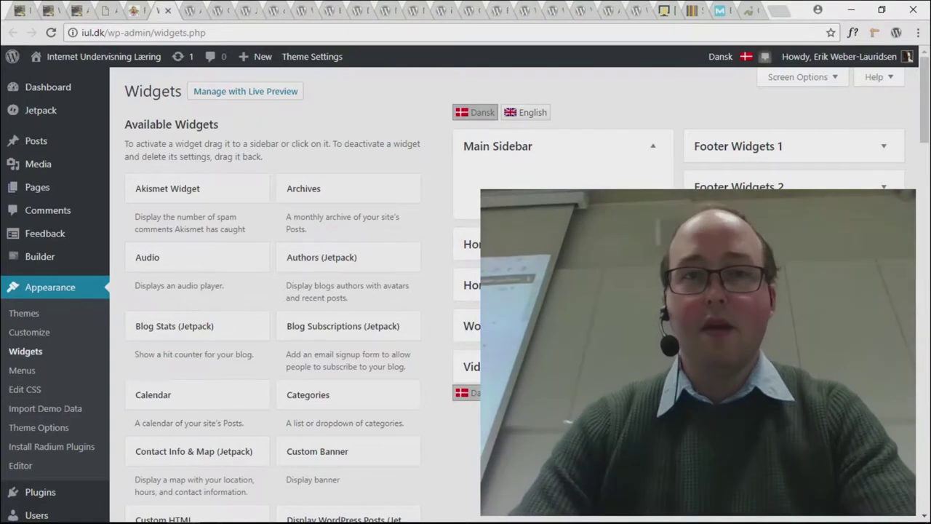
pyautogui.hotkey('ctrl', 'Tab')
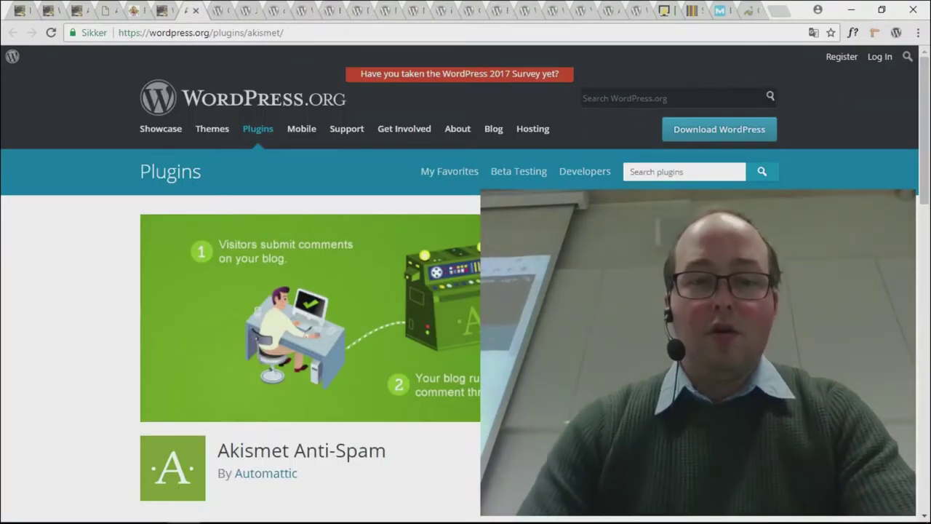
pyautogui.click(163, 10)
pyautogui.click(48, 10)
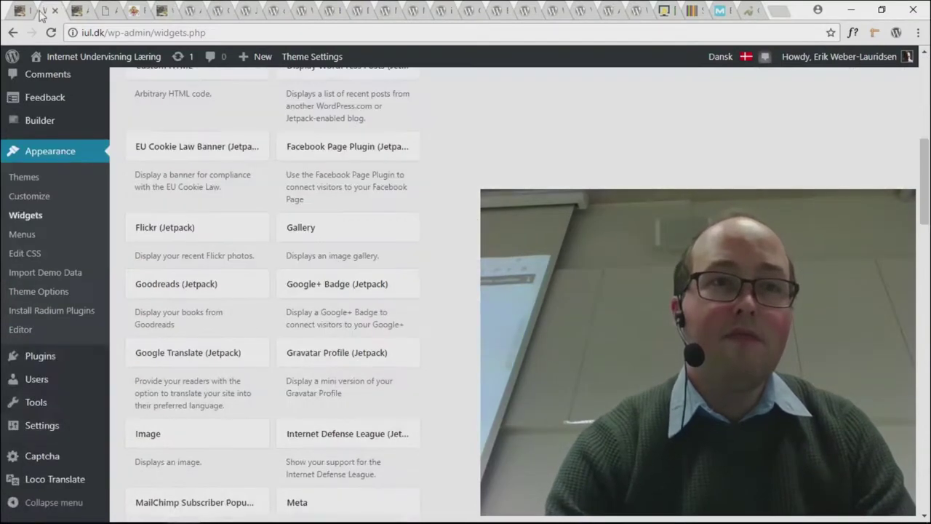
pyautogui.click(14, 11)
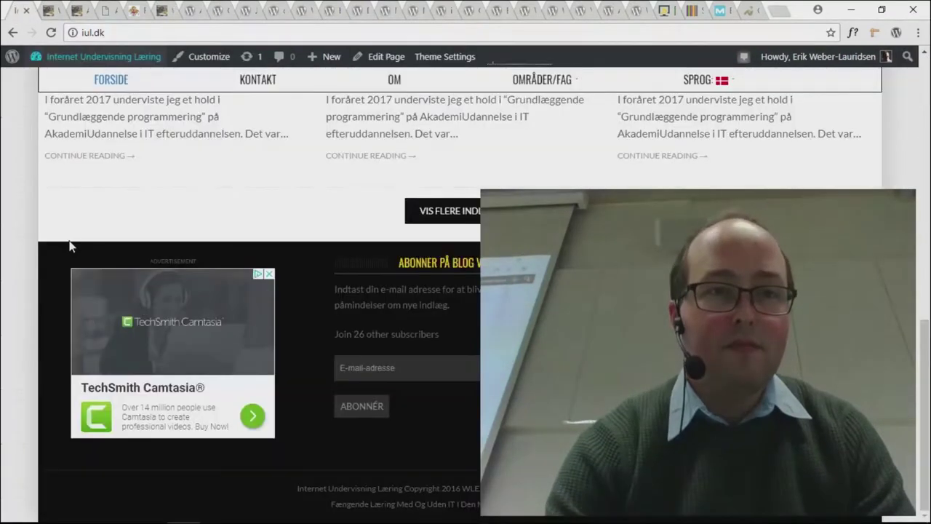
# - Open the page for adding new plugins in the iul.dk admin area
pyautogui.click(60, 11)
pyautogui.scroll(-3, 61, 379)
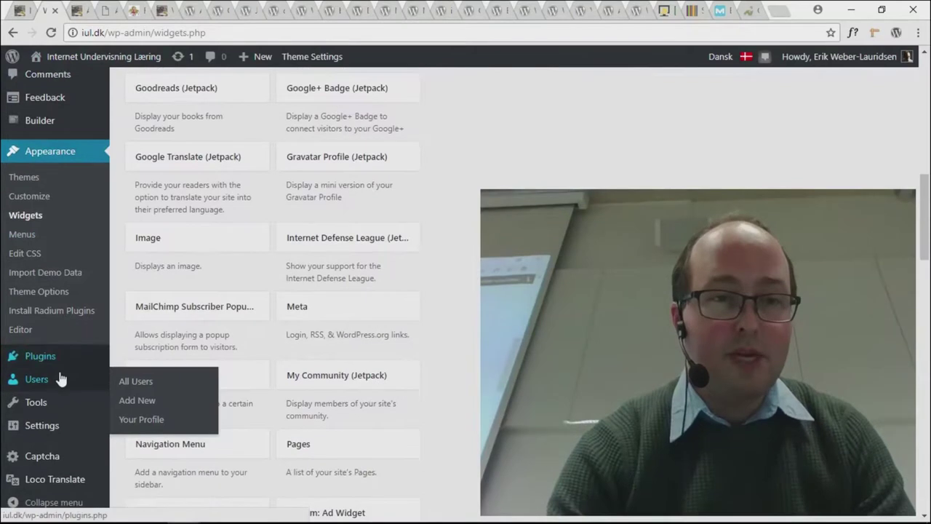
pyautogui.moveTo(66, 368)
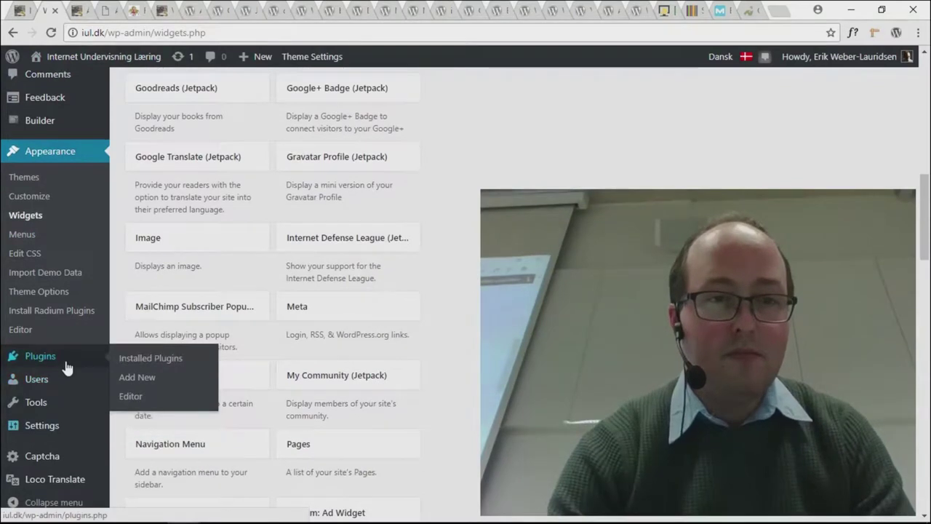
pyautogui.click(159, 377)
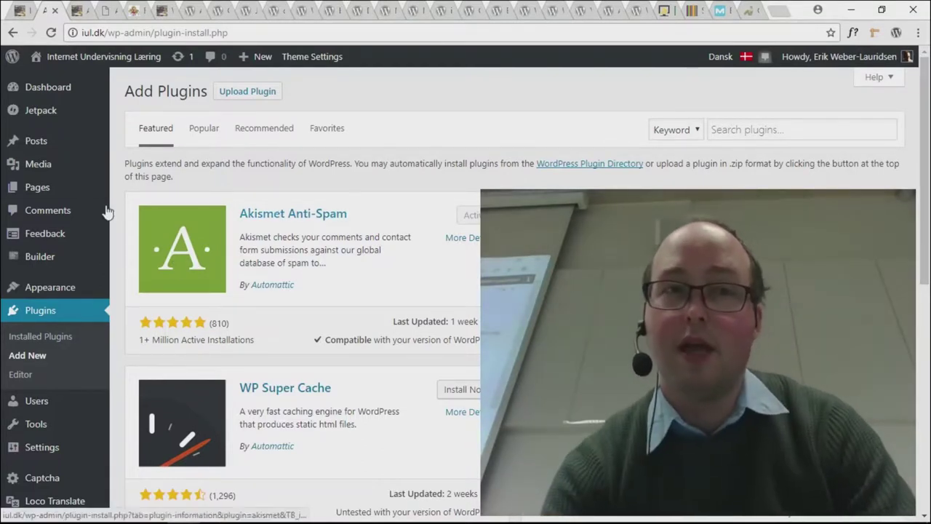
# - Open the WordPress Updates page to check the update status of WordPress, plugins and themes
pyautogui.moveTo(69, 109)
pyautogui.moveTo(69, 90)
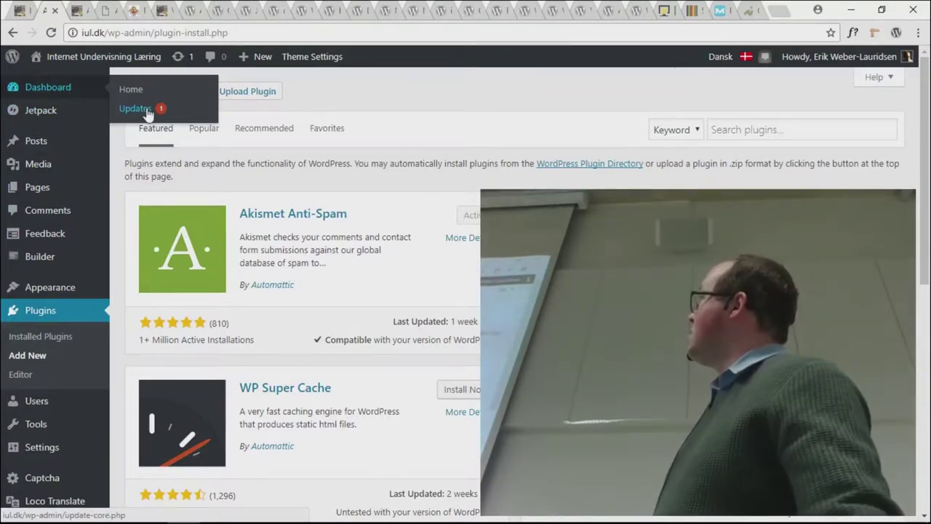
pyautogui.click(147, 109)
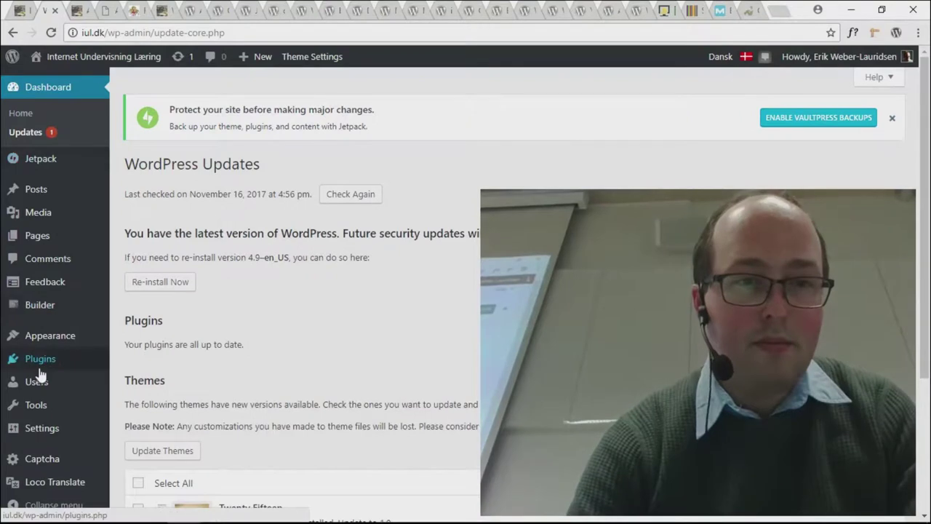
# - Open the list of installed plugins and review it from add widgets to page down to WP progress bars widget
pyautogui.moveTo(40, 360)
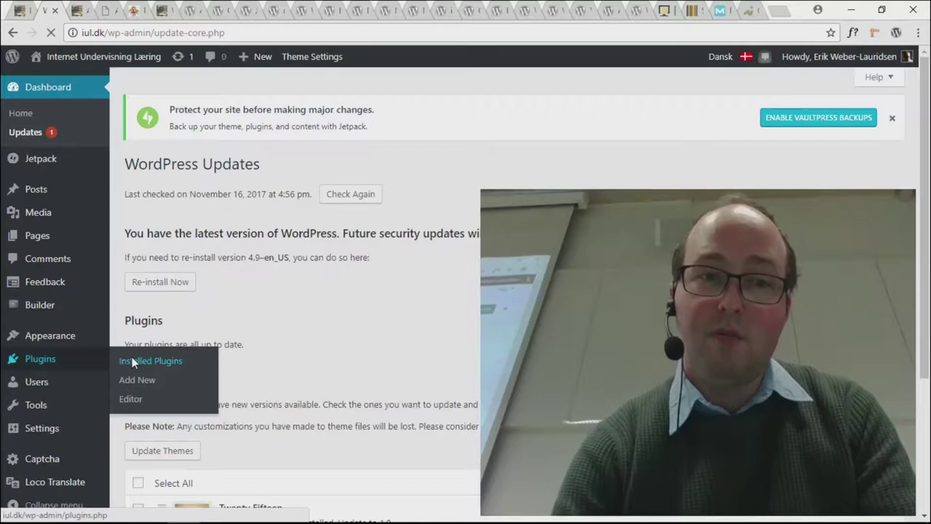
pyautogui.click(132, 359)
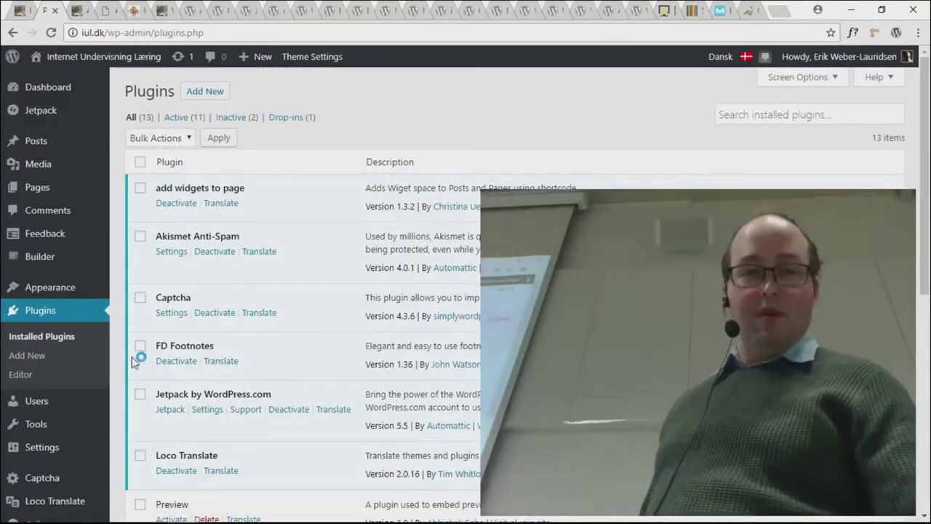
pyautogui.scroll(-5, 339, 271)
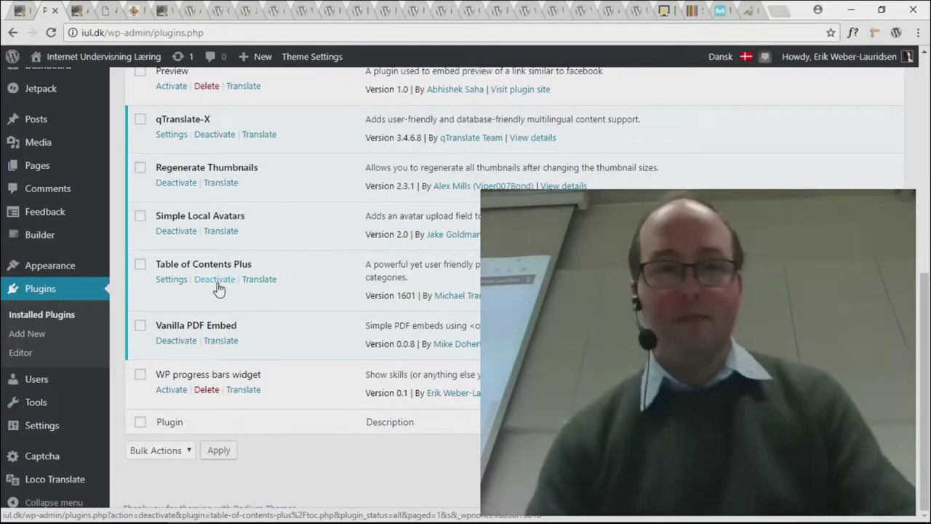
pyautogui.scroll(6, 217, 289)
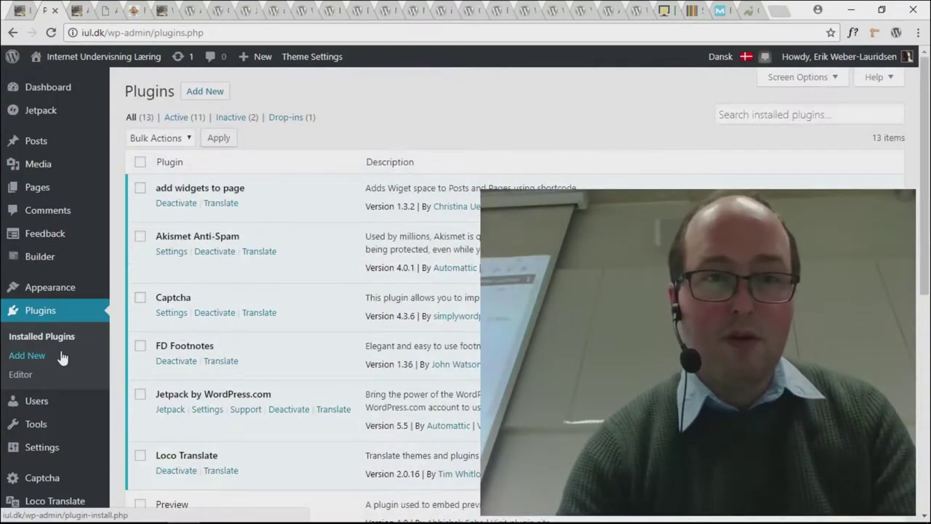
# - Show the Add Plugins page and open the wordpress.org plugin directory from the Akismet Anti-Spam page
pyautogui.click(209, 90)
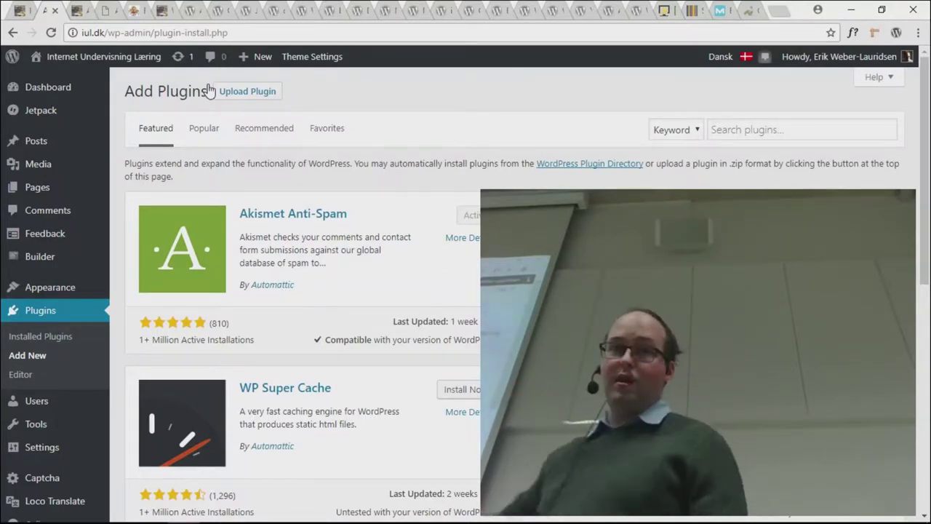
pyautogui.click(180, 11)
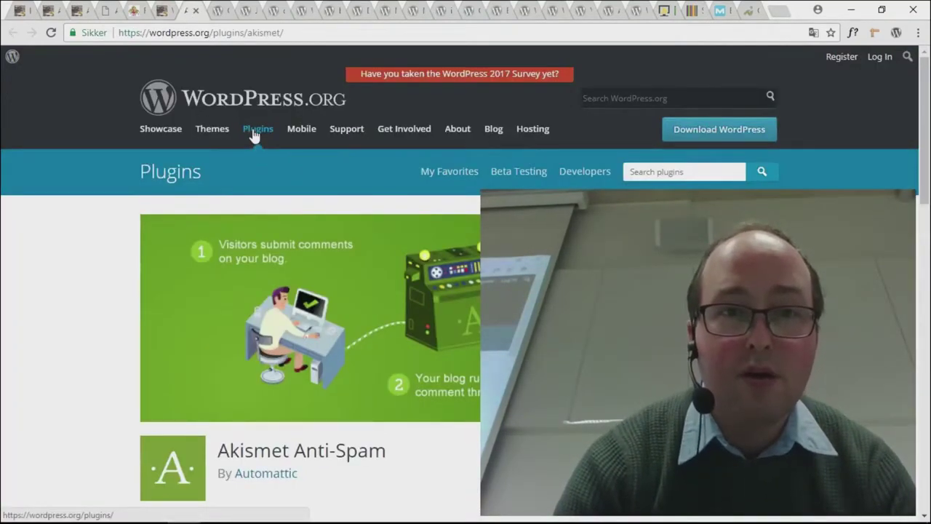
pyautogui.click(254, 129)
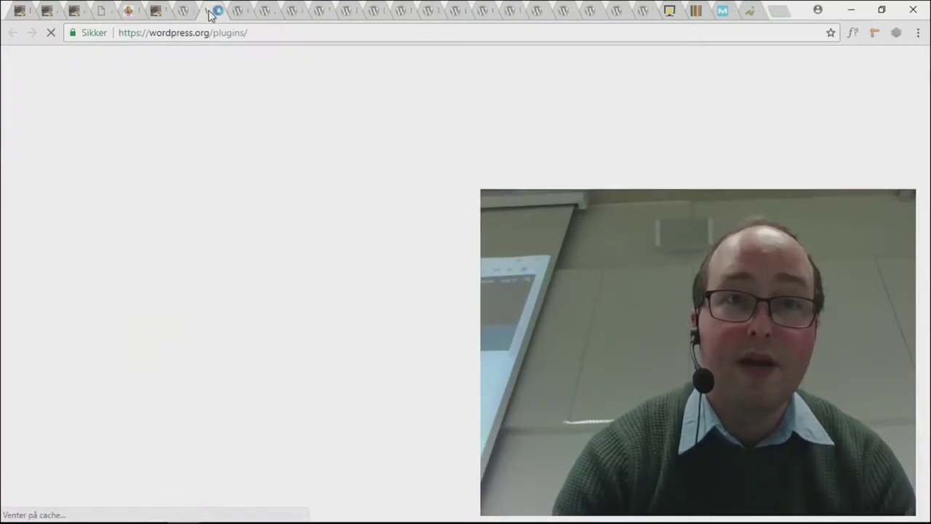
# - Look through the featured plugins on wordpress.org and show the plugin upload form on the iul.dk Add Plugins page
pyautogui.scroll(-5, 263, 333)
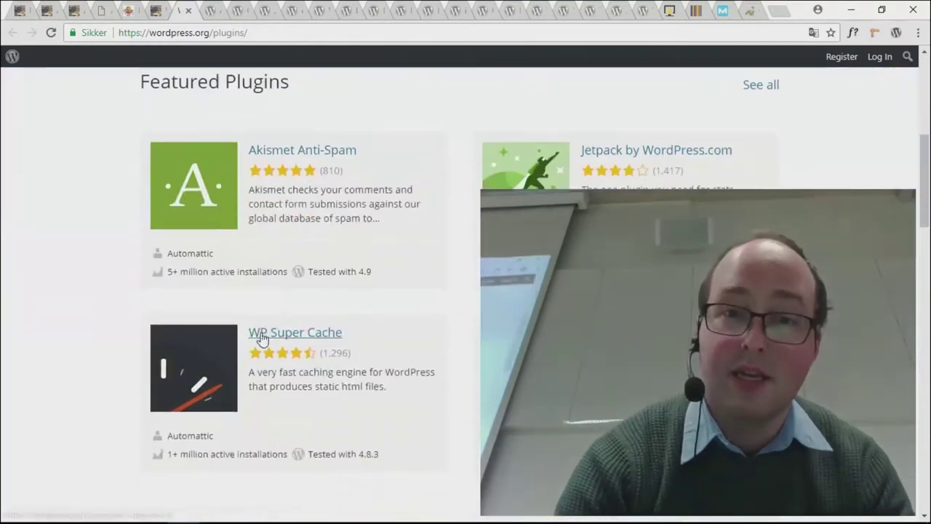
pyautogui.click(22, 12)
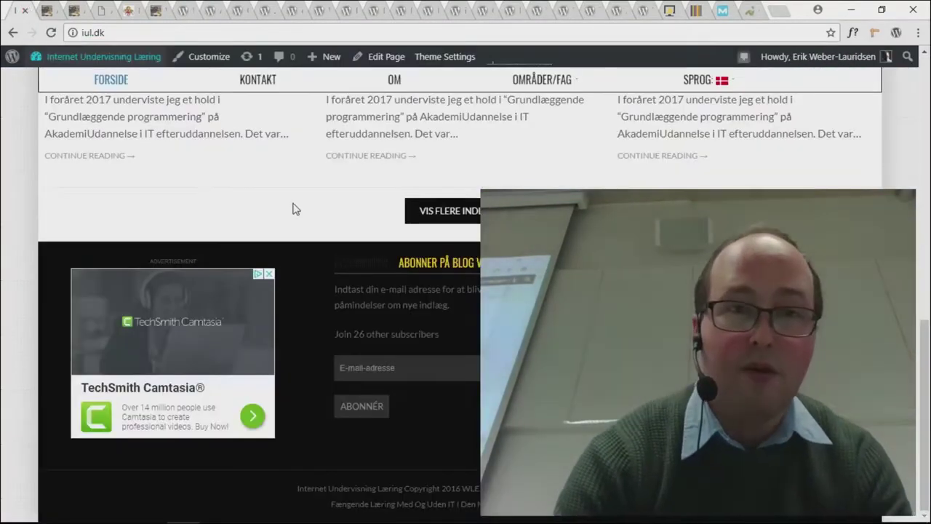
pyautogui.click(41, 9)
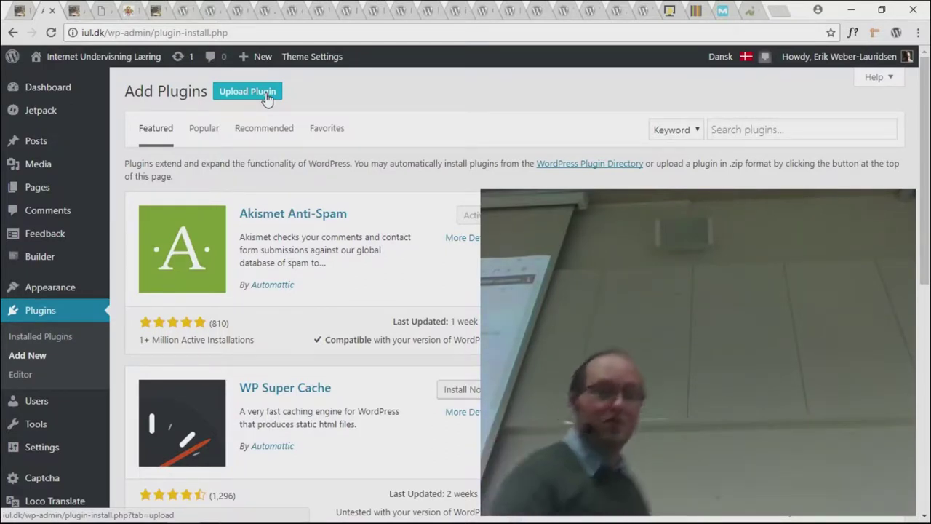
pyautogui.click(267, 97)
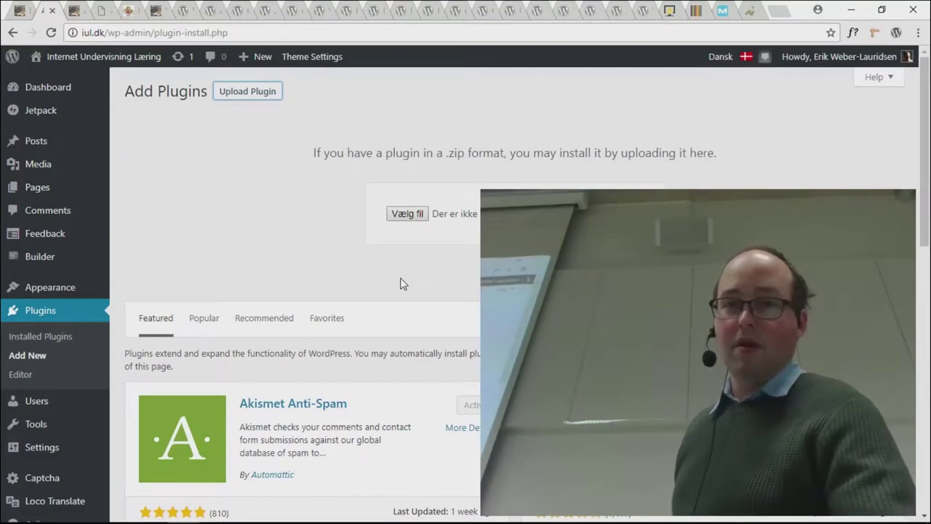
pyautogui.scroll(-4, 401, 283)
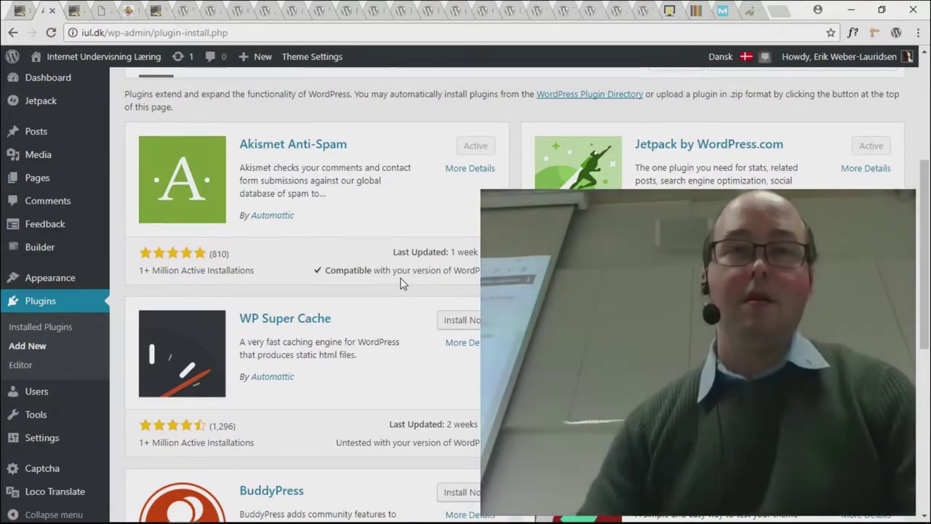
# - Return to the wordpress.org plugin directory and view the Akismet Anti-Spam plugin page
pyautogui.click(184, 9)
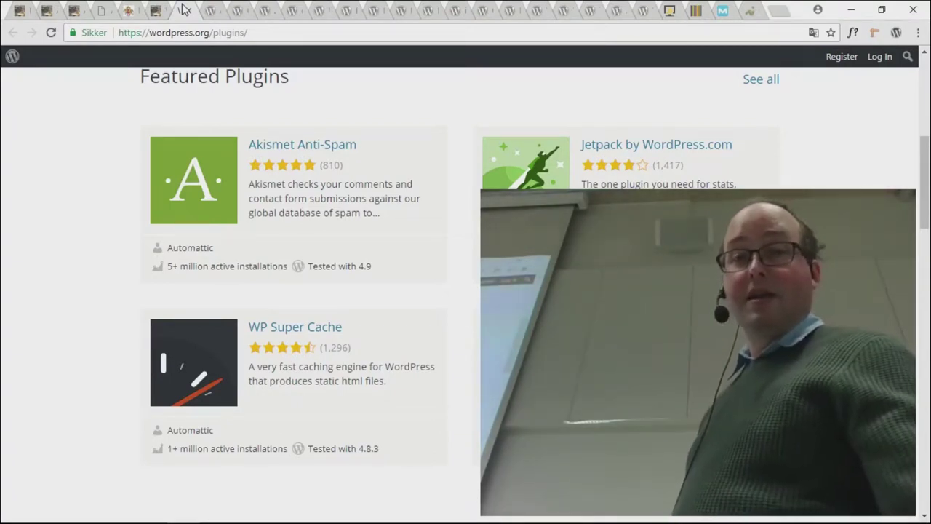
pyautogui.hotkey('alt', 'Left')
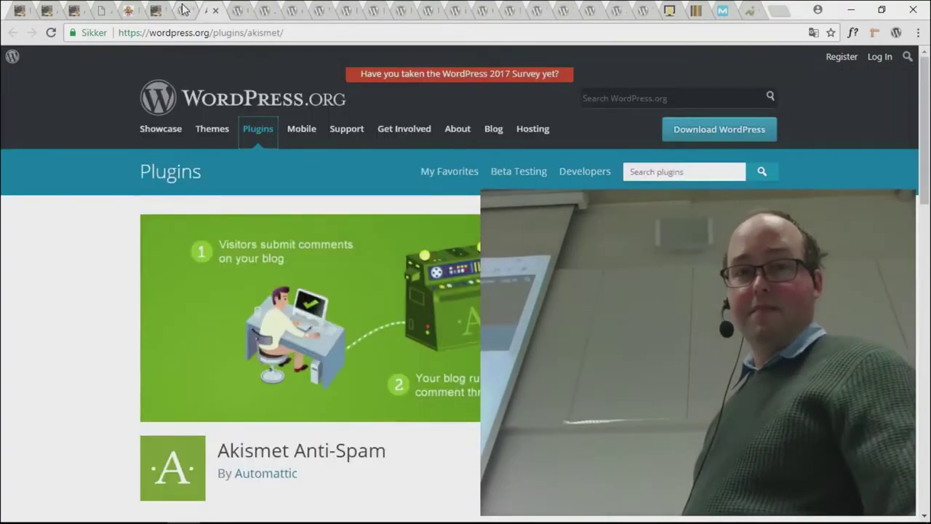
pyautogui.scroll(-4, 266, 86)
pyautogui.scroll(3, 266, 86)
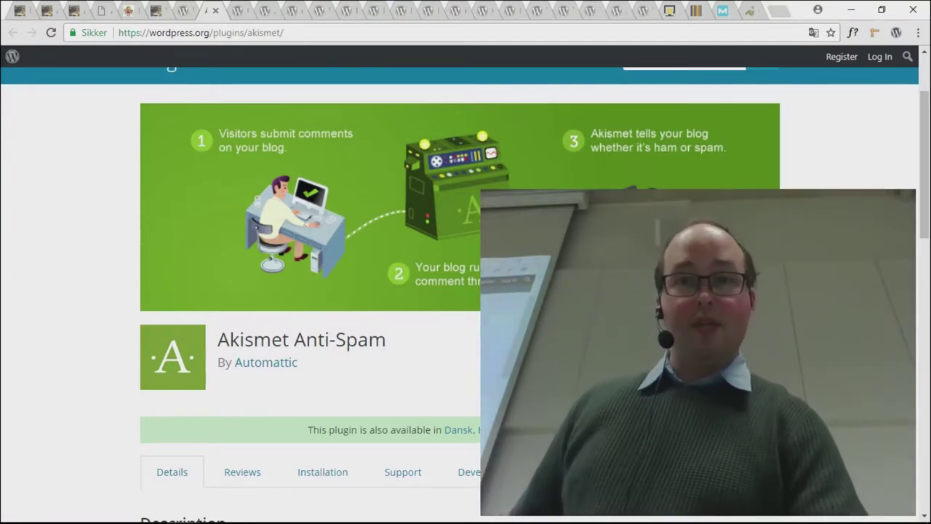
pyautogui.scroll(-1, 423, 148)
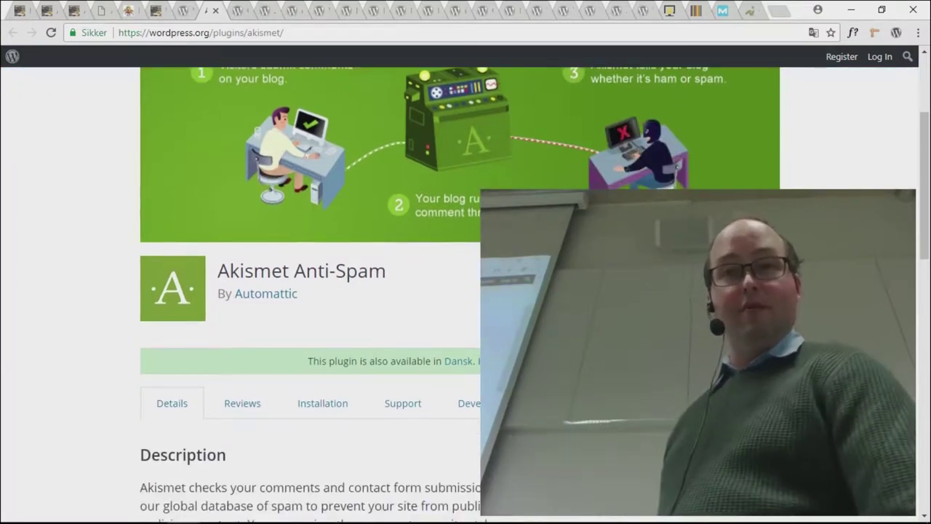
pyautogui.scroll(3, 423, 147)
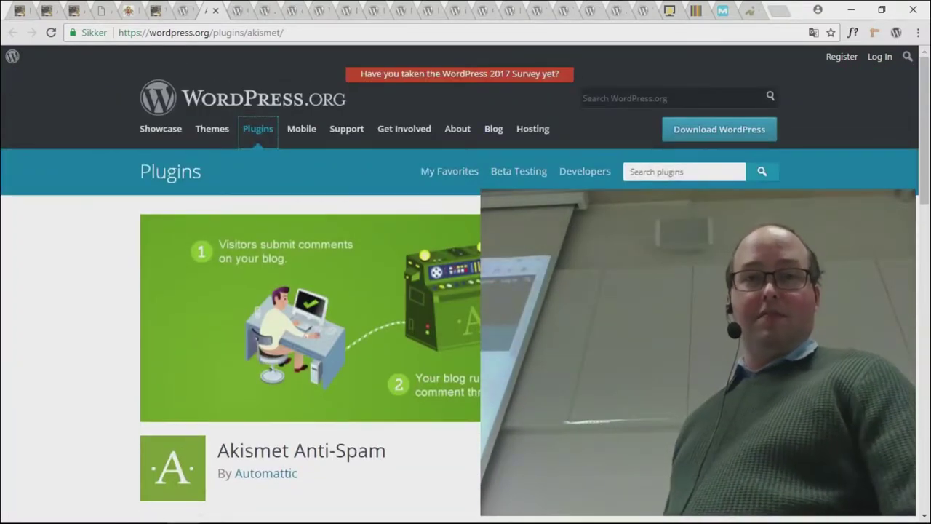
# - Open the Mimikyu Z-Move article on animeguiden.dk and show the comment form below the related posts
pyautogui.hotkey('alt', 'Tab')
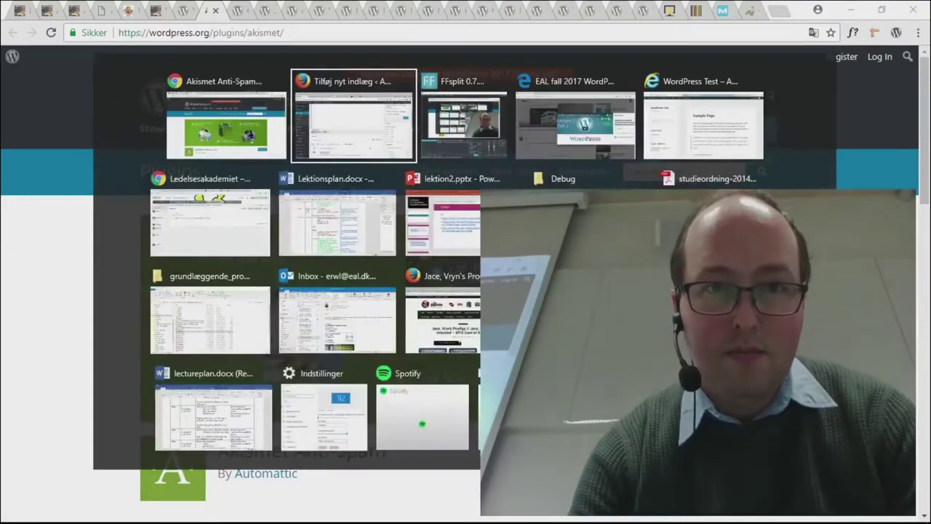
pyautogui.click(213, 152)
pyautogui.click(127, 9)
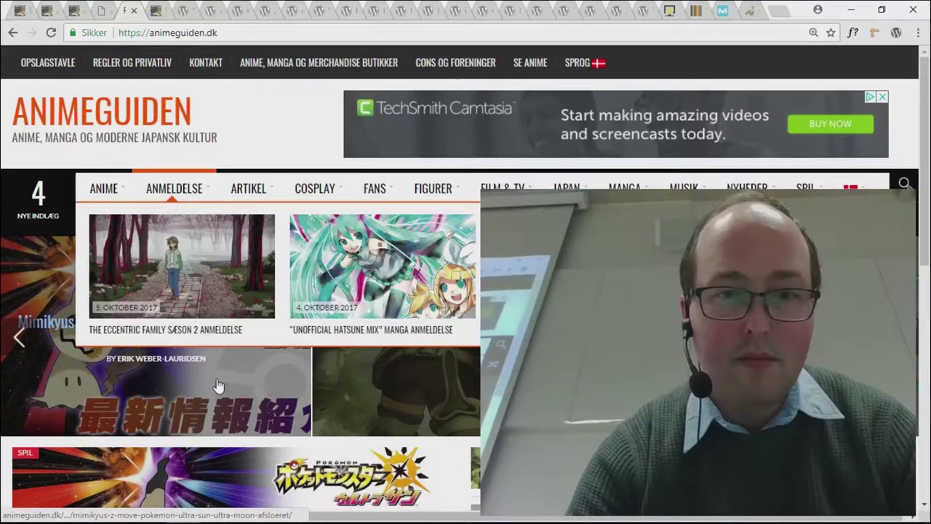
pyautogui.click(217, 384)
pyautogui.scroll(-10, 262, 374)
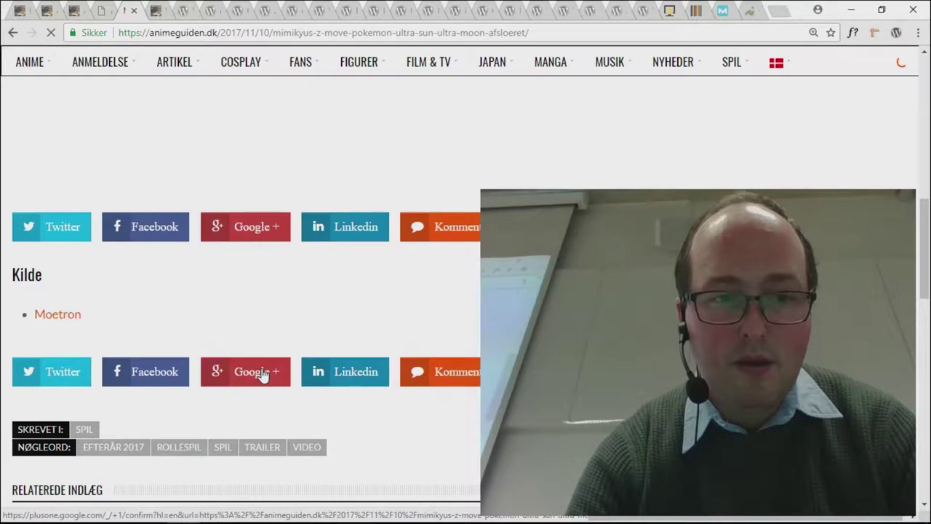
pyautogui.scroll(-6, 263, 374)
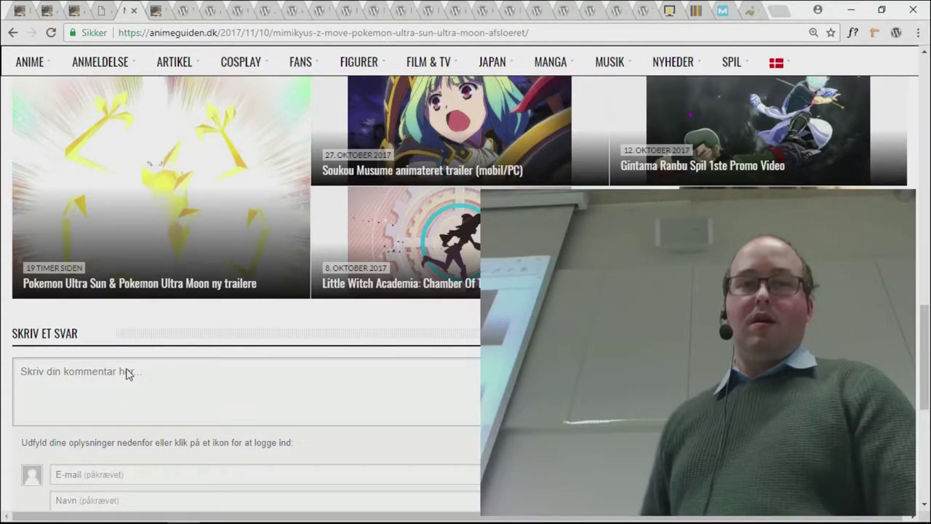
pyautogui.click(125, 372)
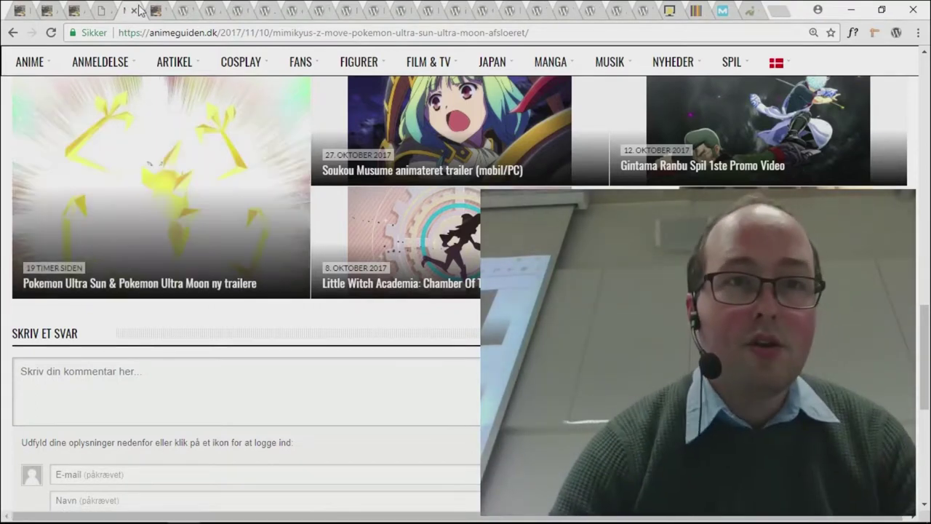
# - Close the animeguiden.dk article, switch to Firefox and open the dashboard of the animeguiden.dk admin area
pyautogui.click(135, 11)
pyautogui.moveTo(218, 513)
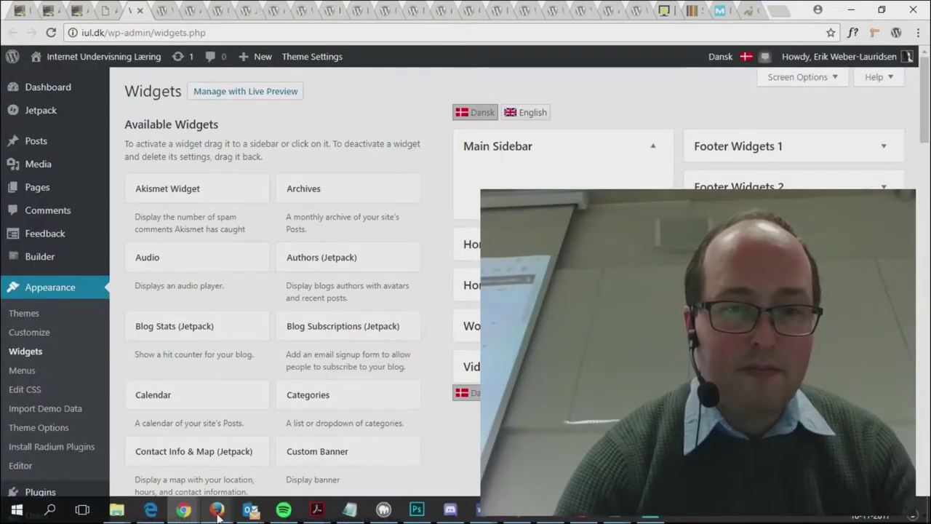
pyautogui.click(262, 452)
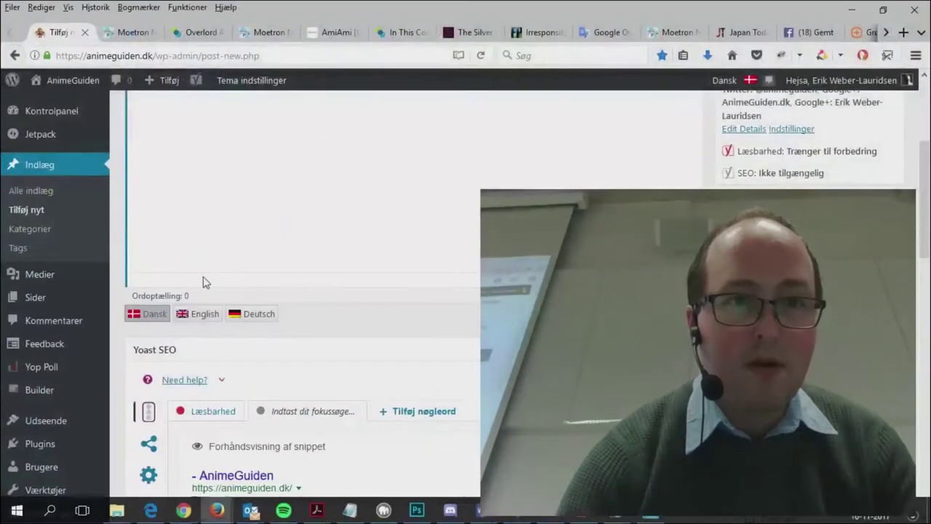
pyautogui.click(69, 120)
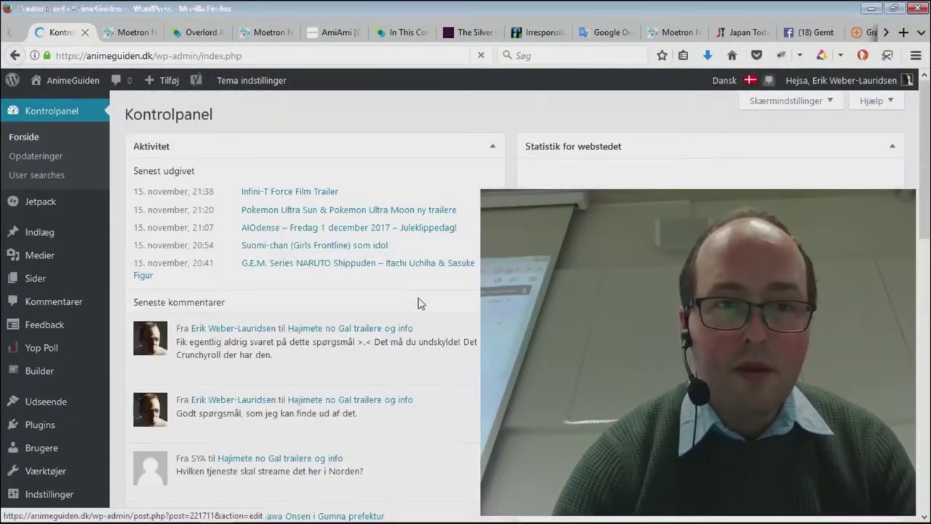
# - Review the dashboard's recent comments and the overview section with the Akismet spam statistics
pyautogui.scroll(-3, 445, 314)
pyautogui.scroll(2, 441, 319)
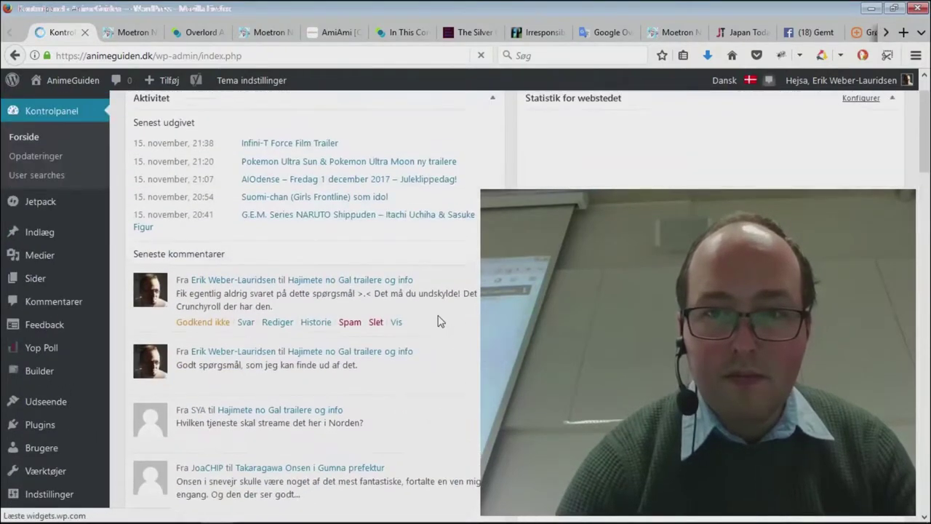
pyautogui.scroll(1, 439, 322)
pyautogui.scroll(-2, 440, 321)
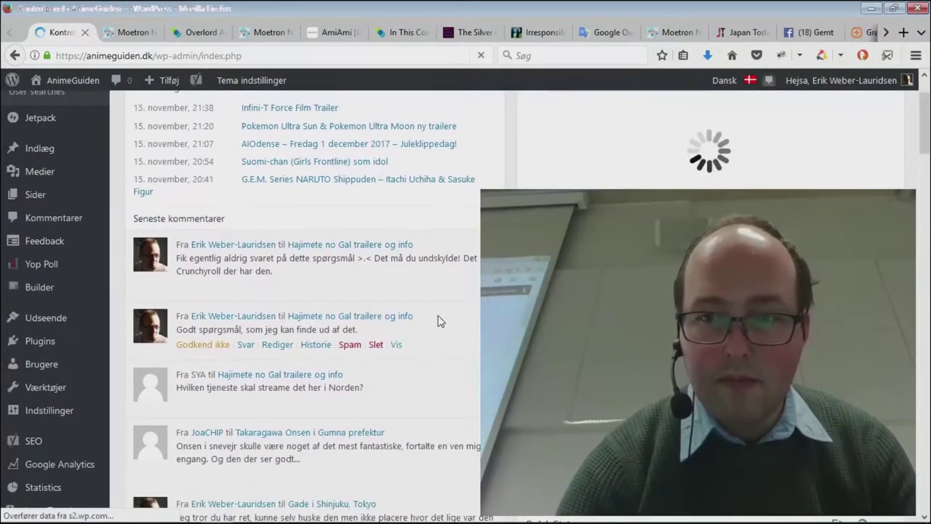
pyautogui.scroll(-3, 447, 321)
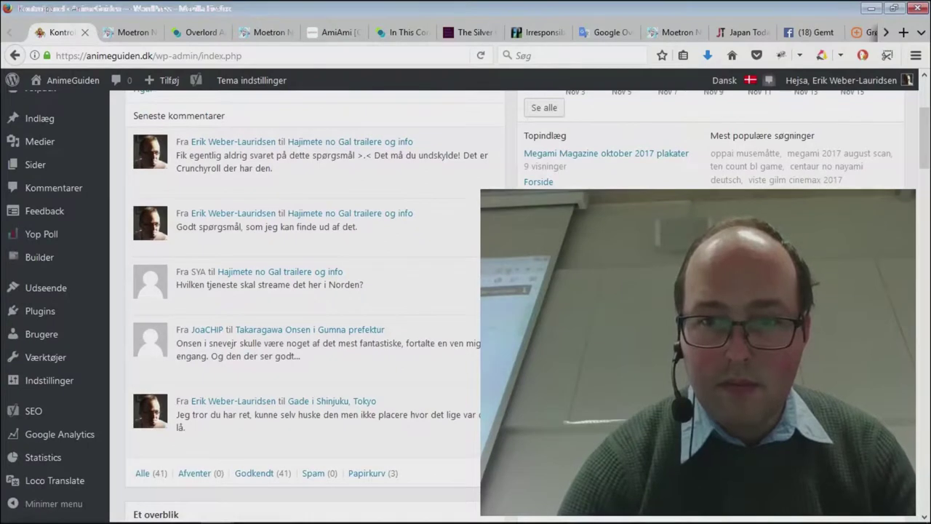
pyautogui.scroll(-3, 298, 306)
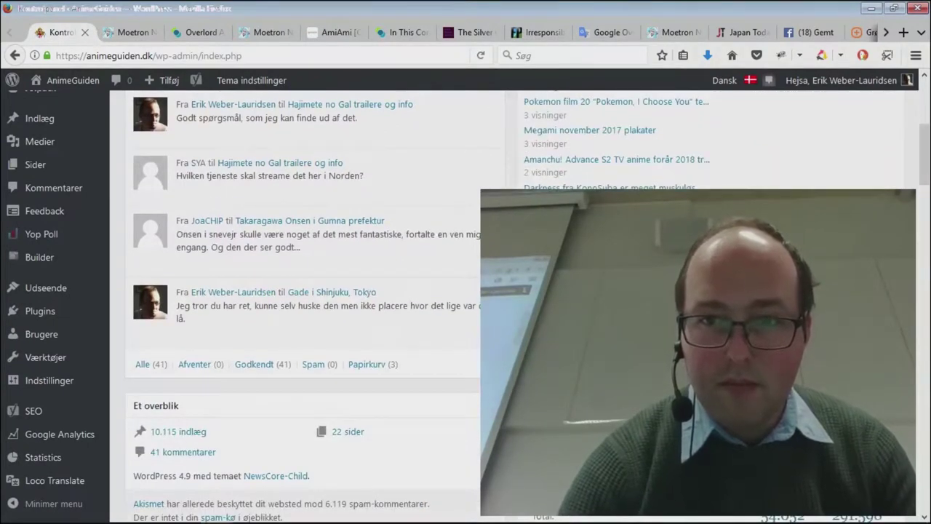
pyautogui.scroll(3, 299, 306)
pyautogui.press('alt')
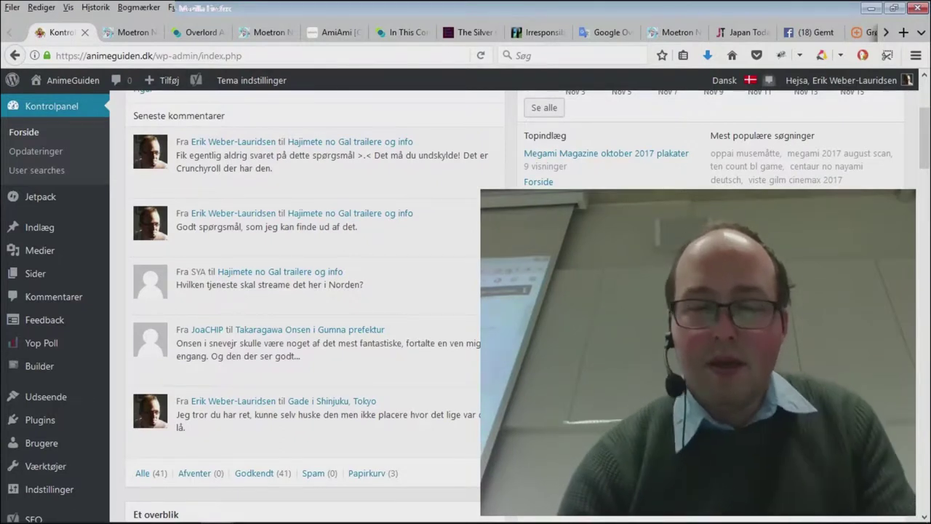
pyautogui.hotkey('ctrl', 't')
pyautogui.write('akismet')
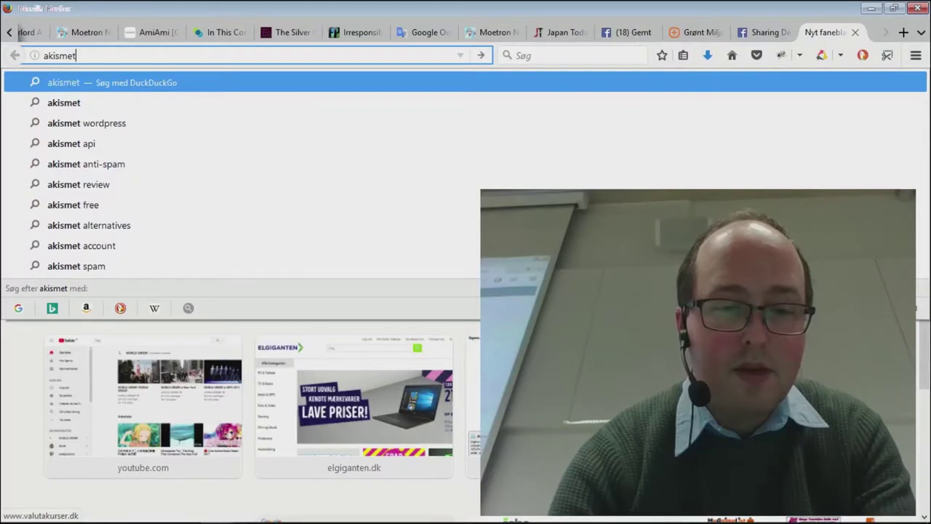
pyautogui.hotkey('ctrl', '1')
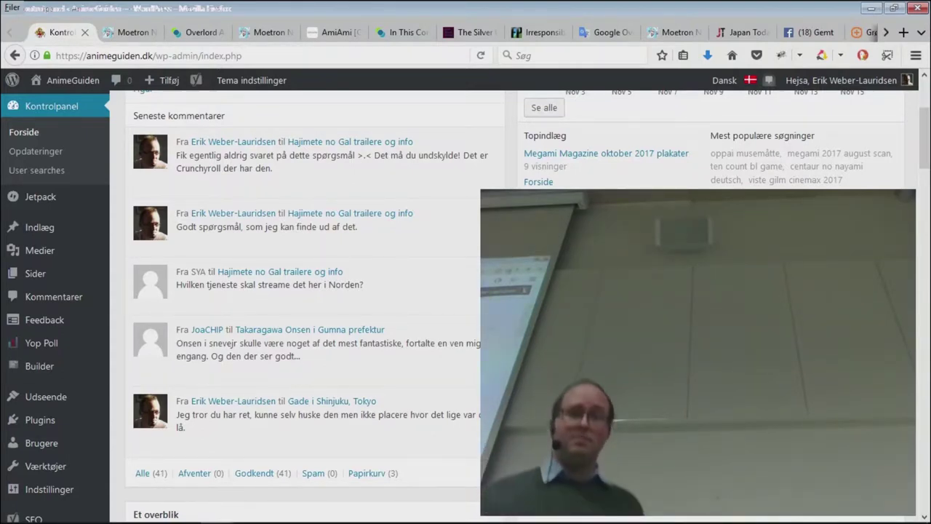
# - Switch back to Chrome and show the wordpress.org plugin directory
pyautogui.hotkey('alt', 'Tab')
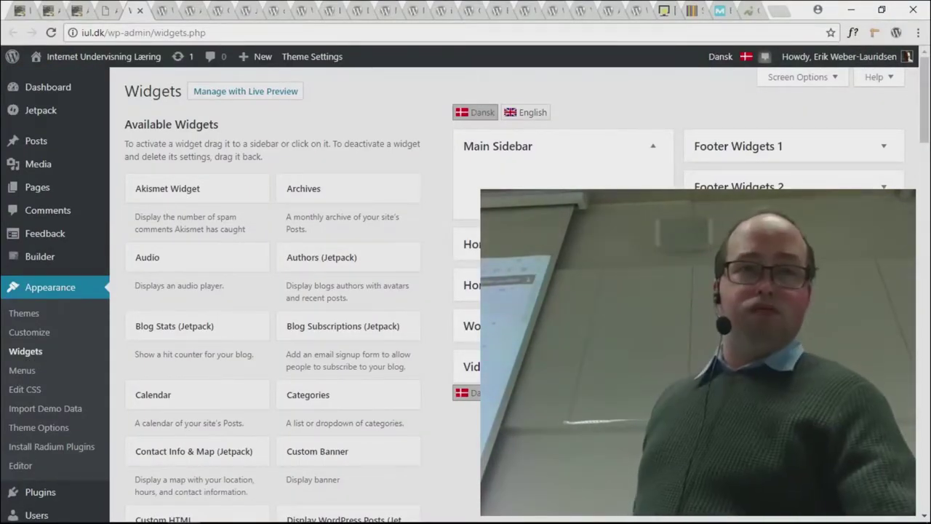
pyautogui.click(163, 10)
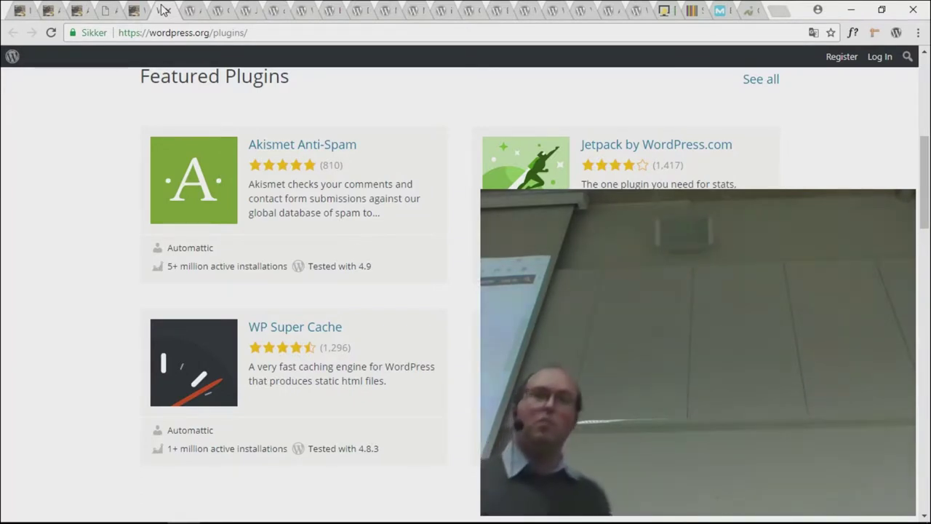
# - Switch to Firefox, open the animeguiden.dk comments list and filter it to spam
pyautogui.hotkey('alt', 'Tab')
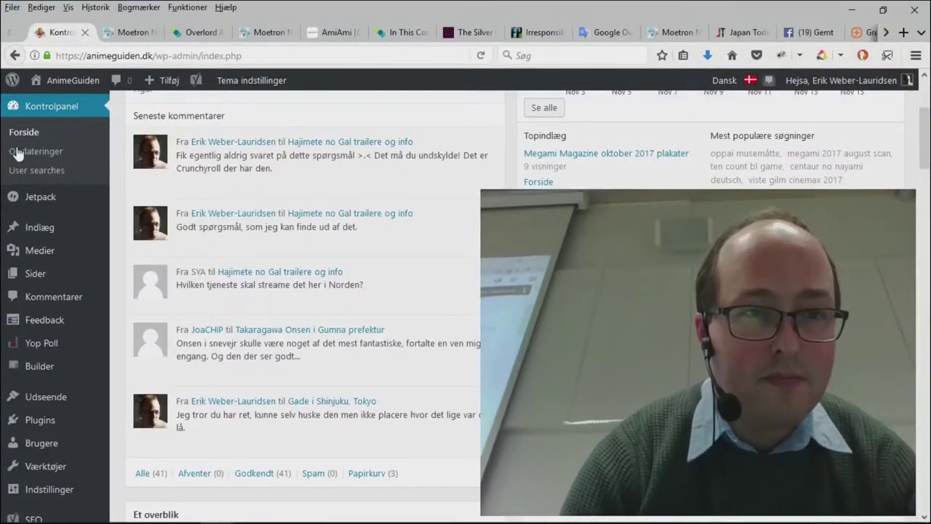
pyautogui.moveTo(37, 225)
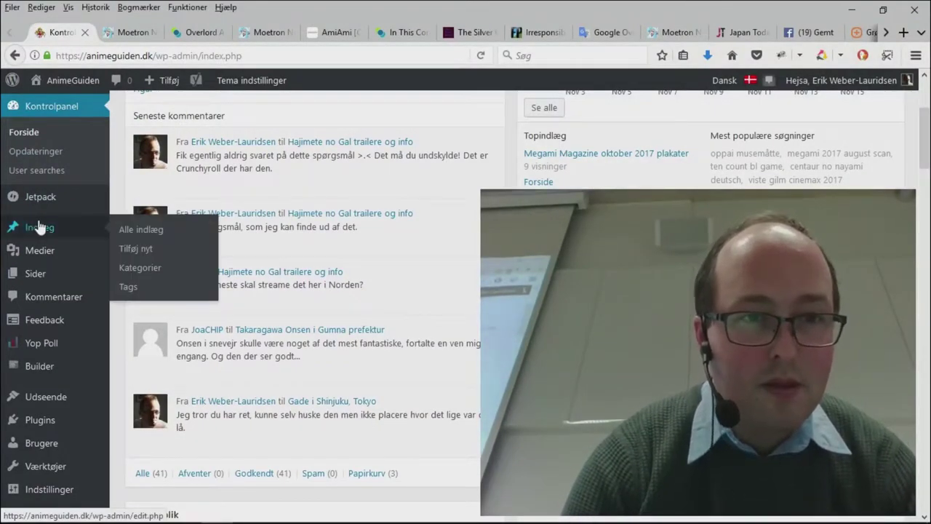
pyautogui.click(41, 296)
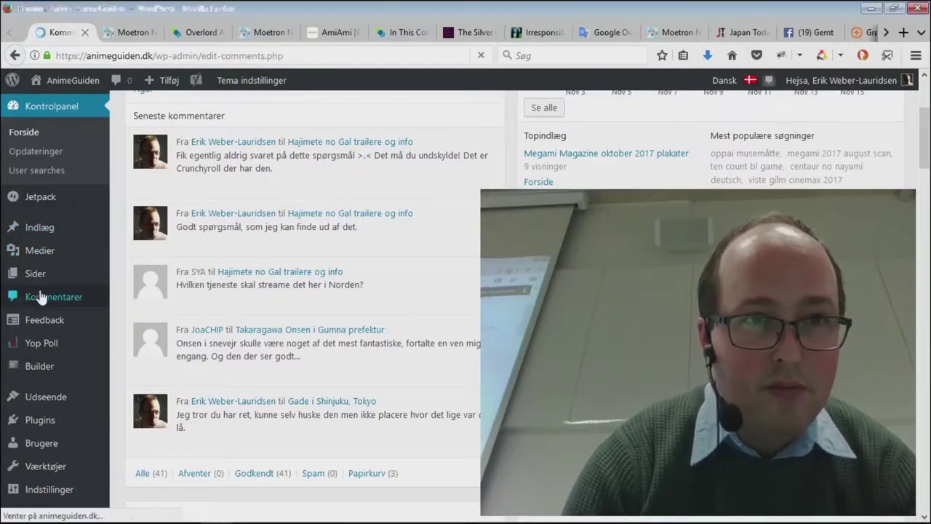
pyautogui.click(304, 143)
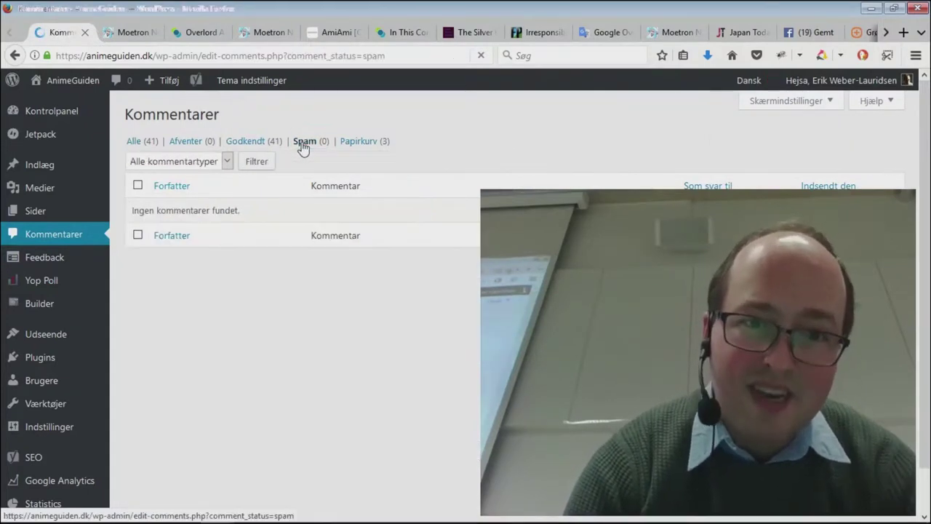
# - Switch to Chrome and open the Comments page of the iul.dk admin area
pyautogui.hotkey('alt', 'Tab')
pyautogui.click(45, 10)
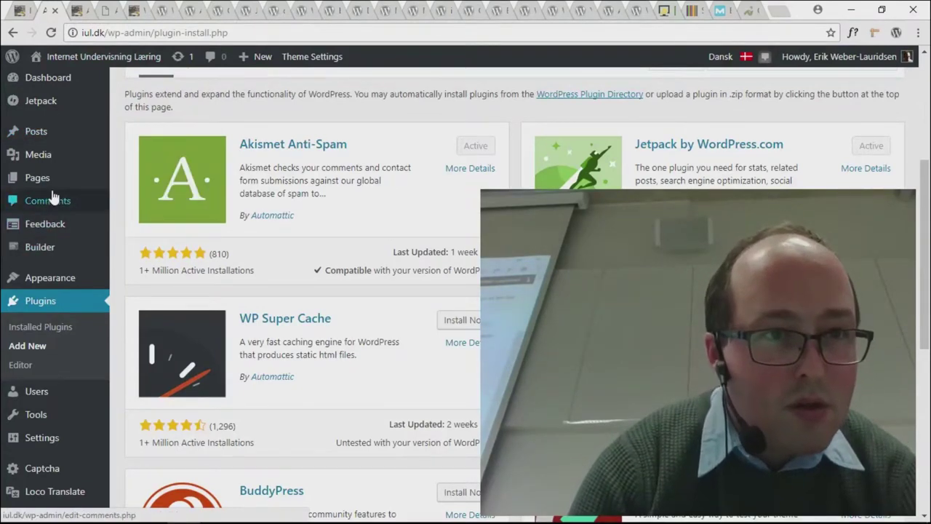
pyautogui.moveTo(63, 151)
pyautogui.scroll(1, 65, 149)
pyautogui.scroll(2, 64, 147)
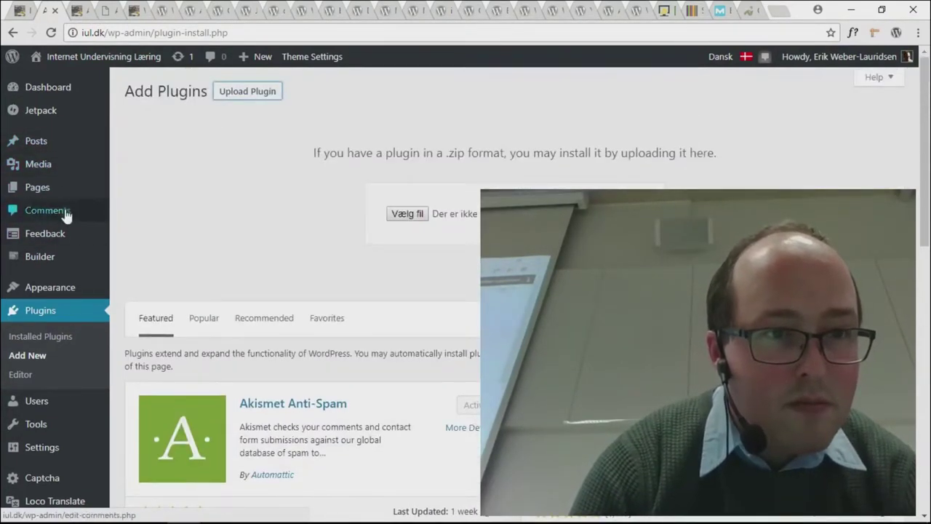
pyautogui.moveTo(48, 430)
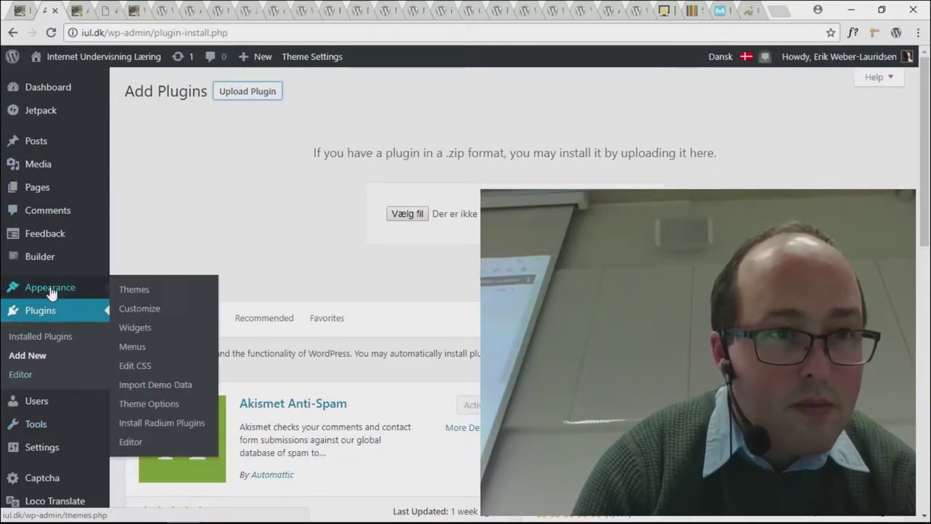
pyautogui.moveTo(54, 187)
pyautogui.click(49, 216)
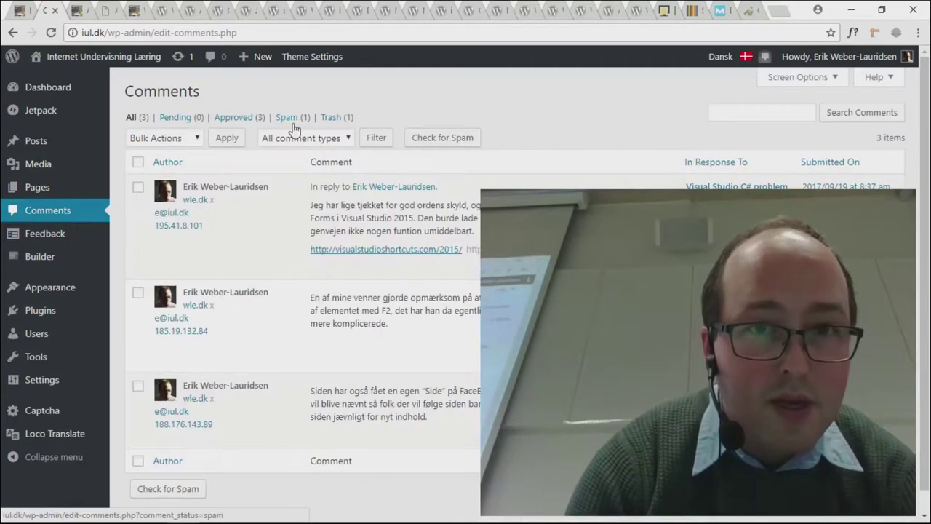
# - Filter the iul.dk comments to spam, and show the Akismet Anti-Spam plugin page on wordpress.org
pyautogui.click(289, 119)
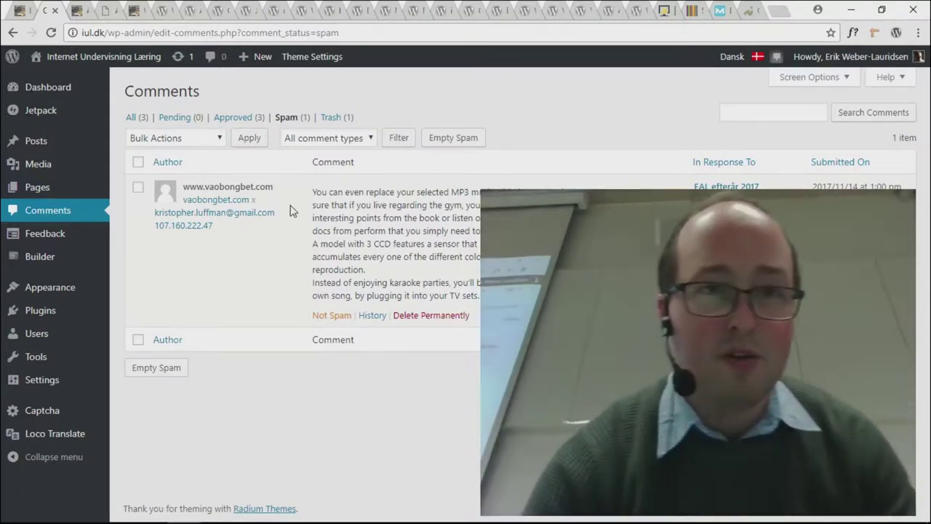
pyautogui.click(164, 8)
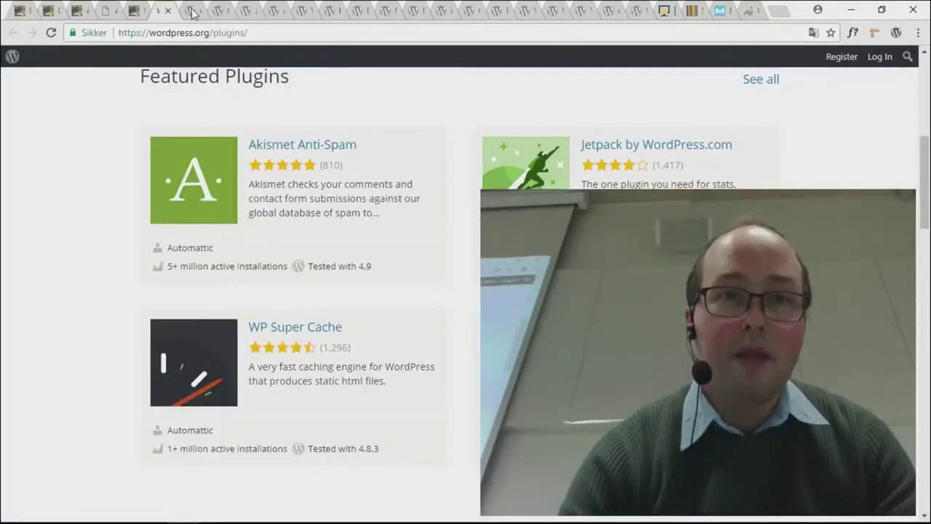
pyautogui.click(192, 10)
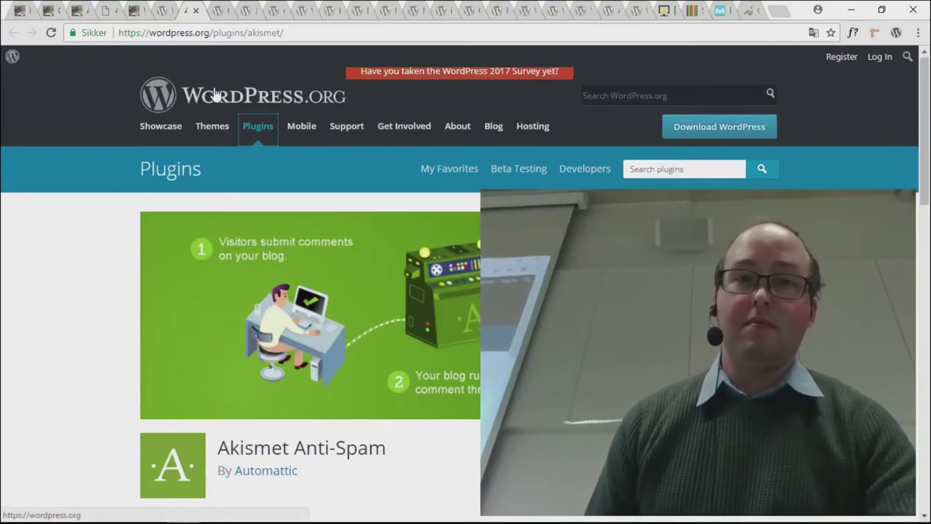
pyautogui.scroll(-2, 214, 91)
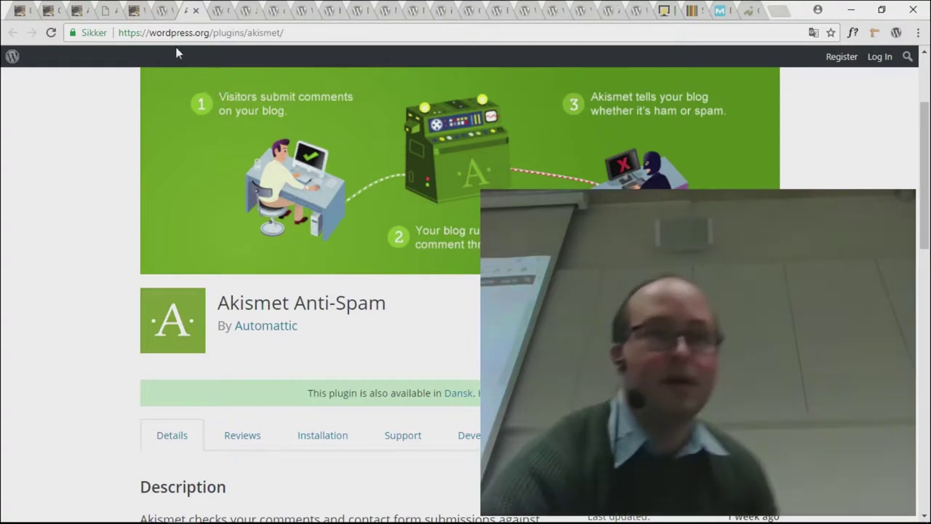
# - Revisit the iul.dk spam comments, and examine the feature list and API key note on the Akismet Anti-Spam page
pyautogui.click(44, 7)
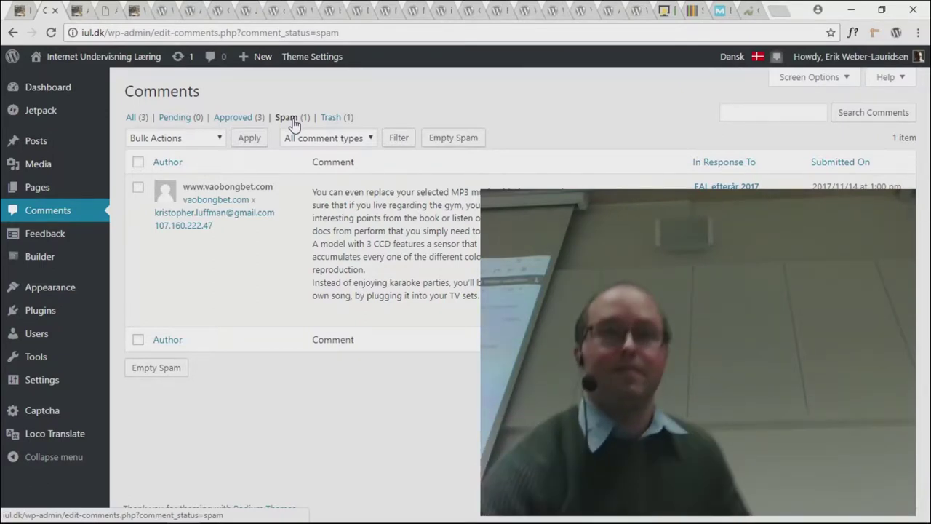
pyautogui.click(189, 11)
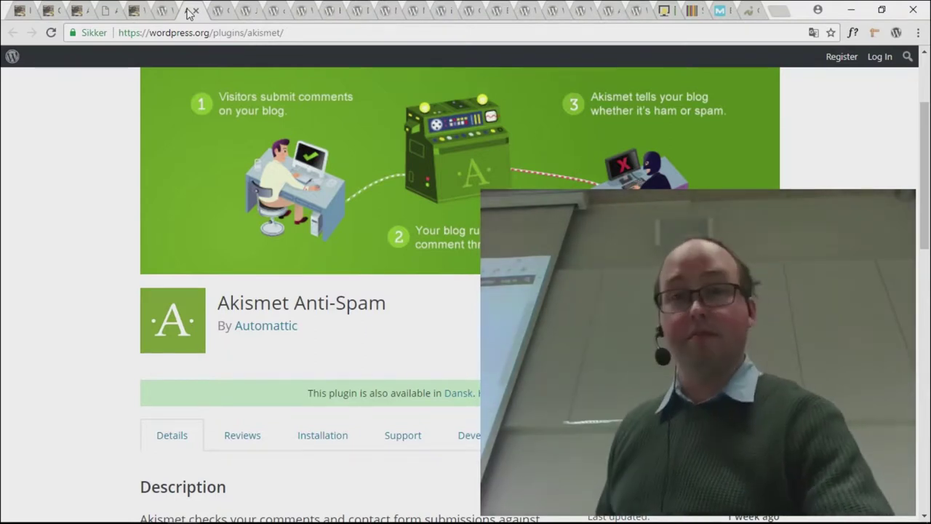
pyautogui.scroll(-5, 442, 269)
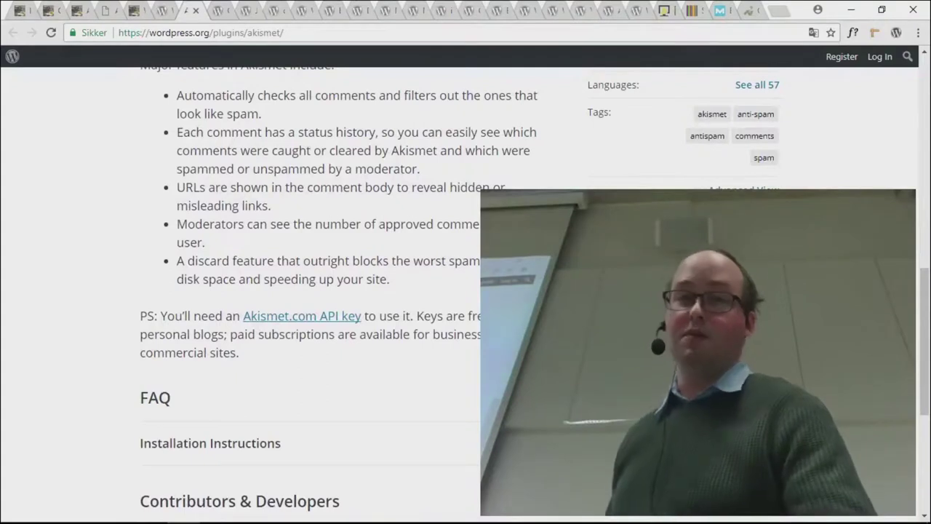
# - Close the Akismet Anti-Spam page and view the start of the Contact Form 7 plugin description
pyautogui.hotkey('ctrl', 'w')
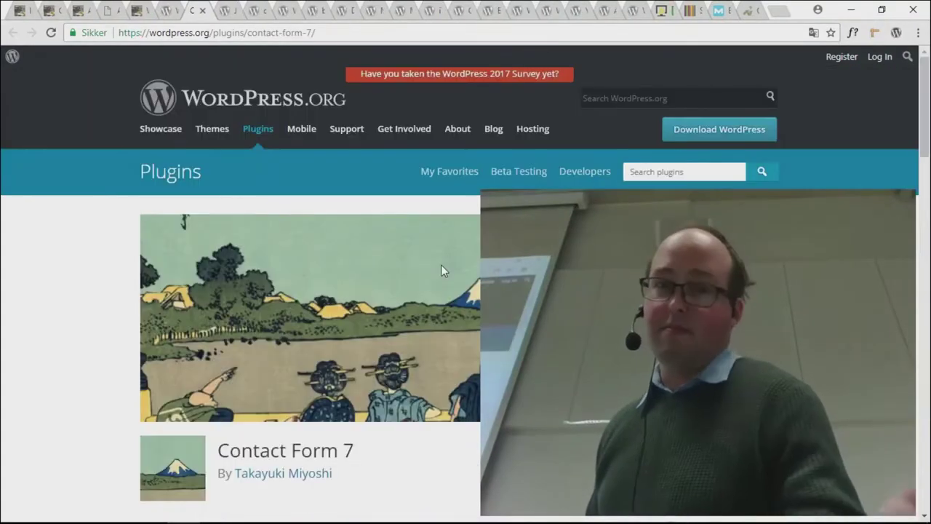
pyautogui.scroll(-3, 441, 265)
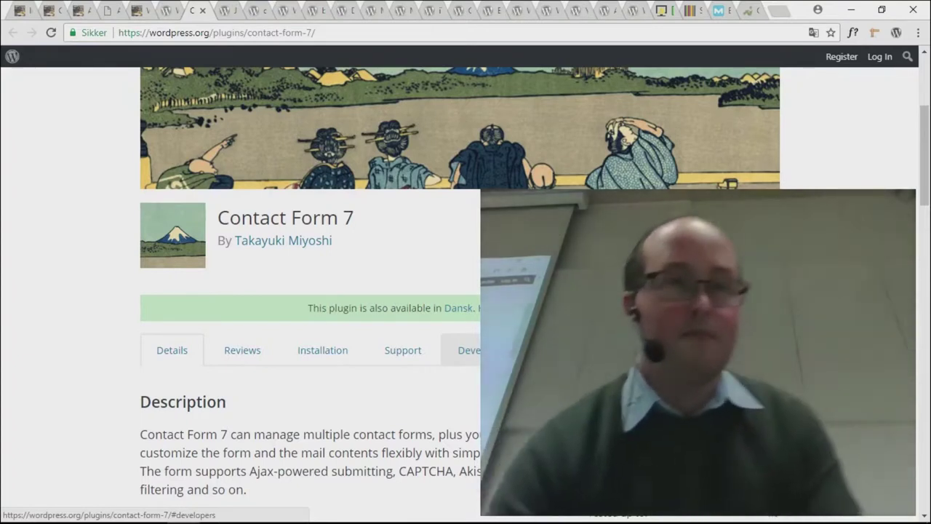
# - Open the Kontakt page of the public iul.dk site to show its contact form, and ignore the WebGL warning
pyautogui.click(102, 10)
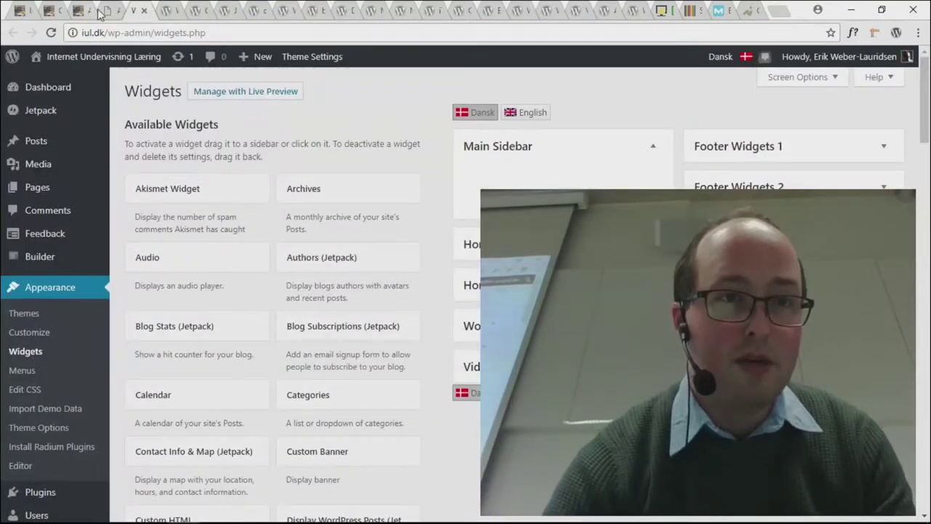
pyautogui.click(44, 81)
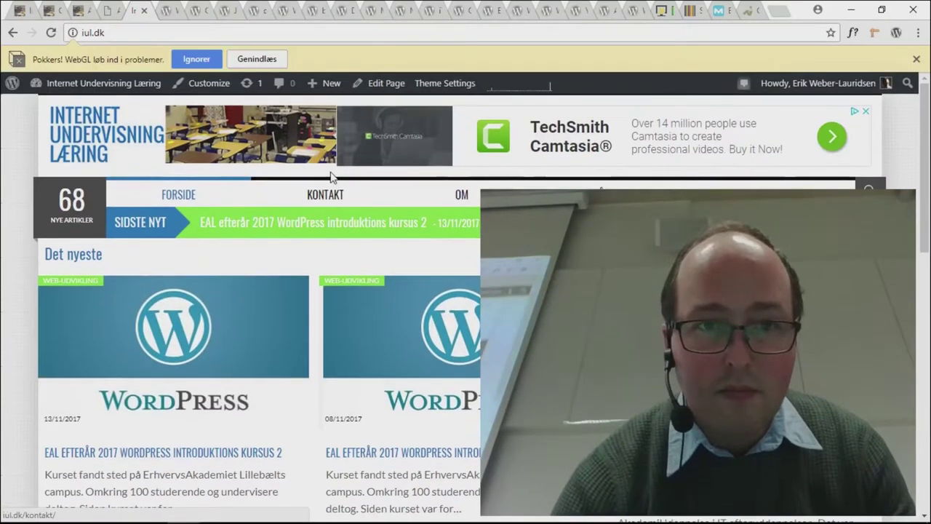
pyautogui.click(331, 177)
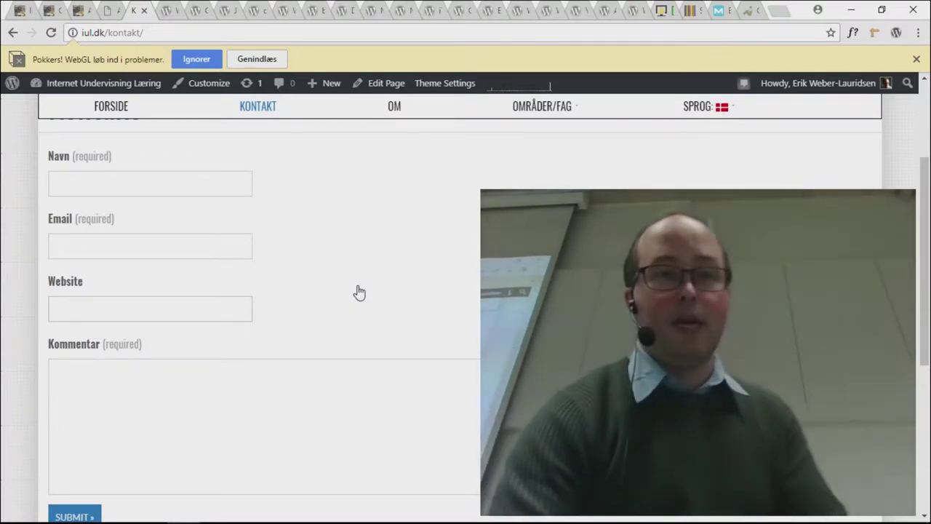
pyautogui.click(197, 59)
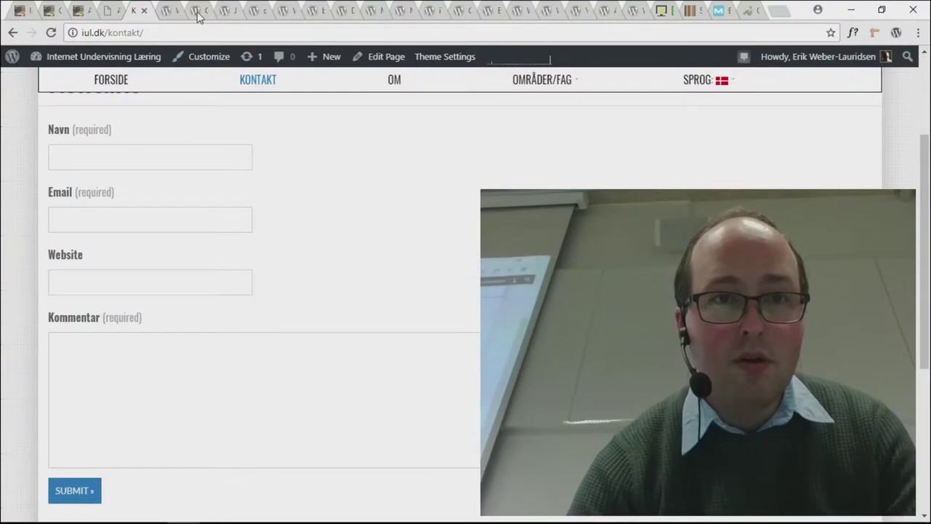
# - Go back to the wordpress.org plugin directory and open Akismet Anti-Spam from the featured plugins
pyautogui.click(171, 6)
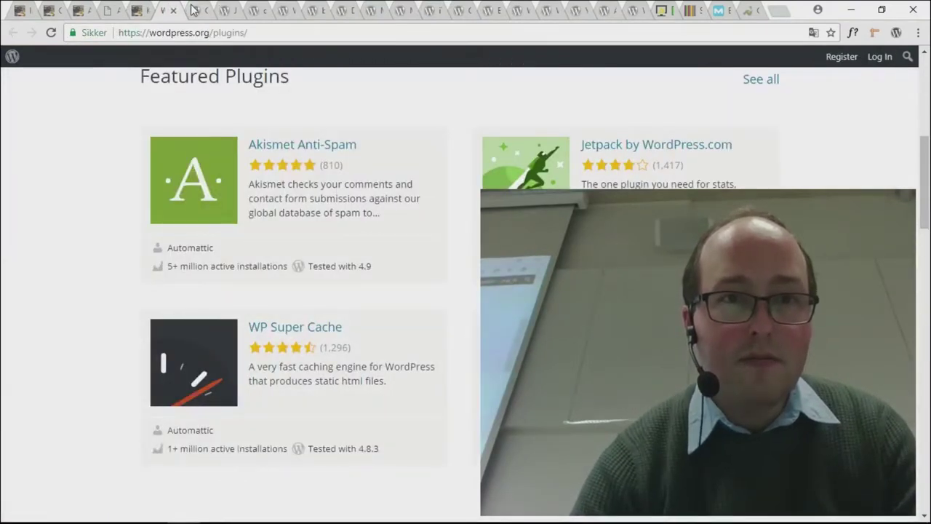
pyautogui.click(188, 11)
pyautogui.click(167, 10)
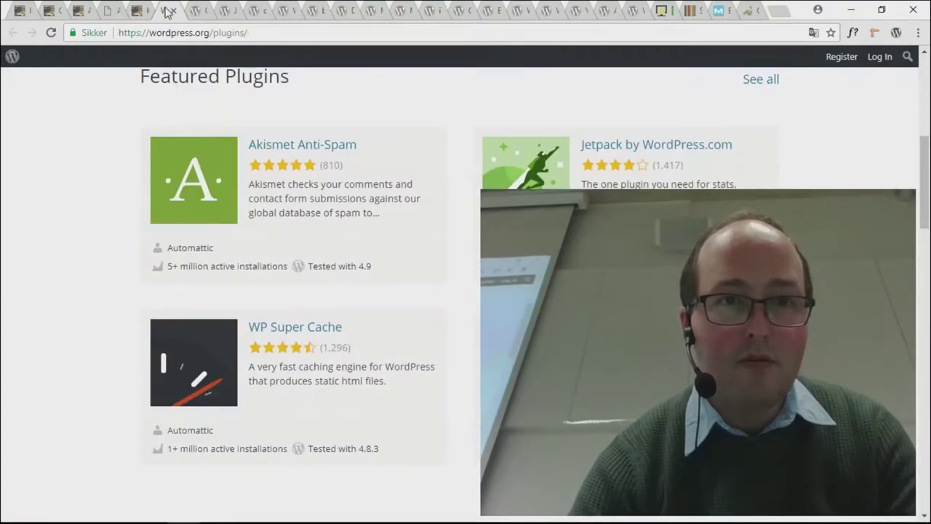
pyautogui.click(283, 145)
# - Examine the Contact Form 7 plugin page from its description and recommended plugins to the contributors section
pyautogui.click(190, 10)
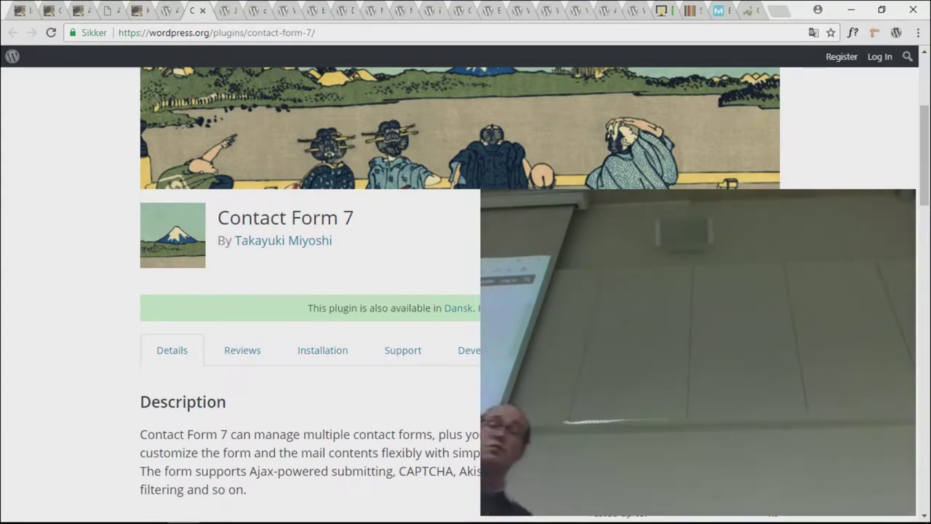
pyautogui.scroll(-5, 410, 446)
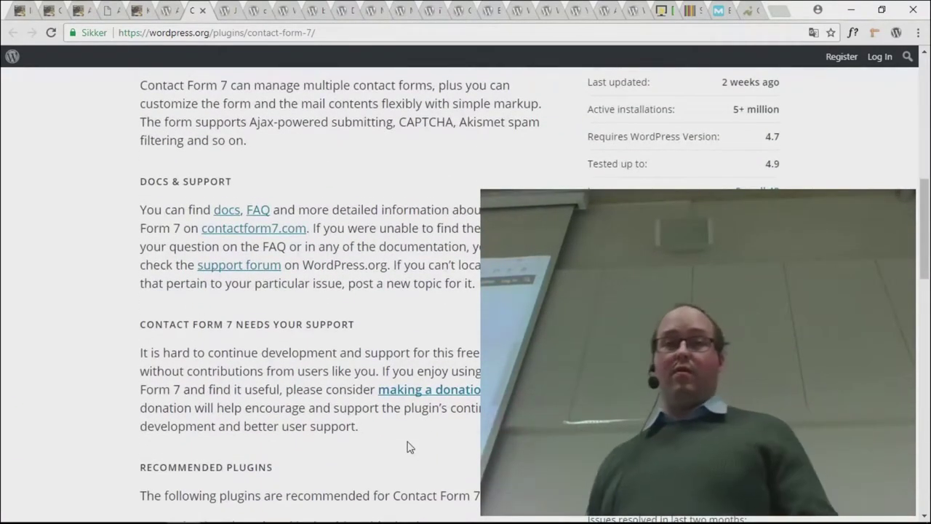
pyautogui.scroll(-1, 409, 446)
pyautogui.scroll(3, 410, 447)
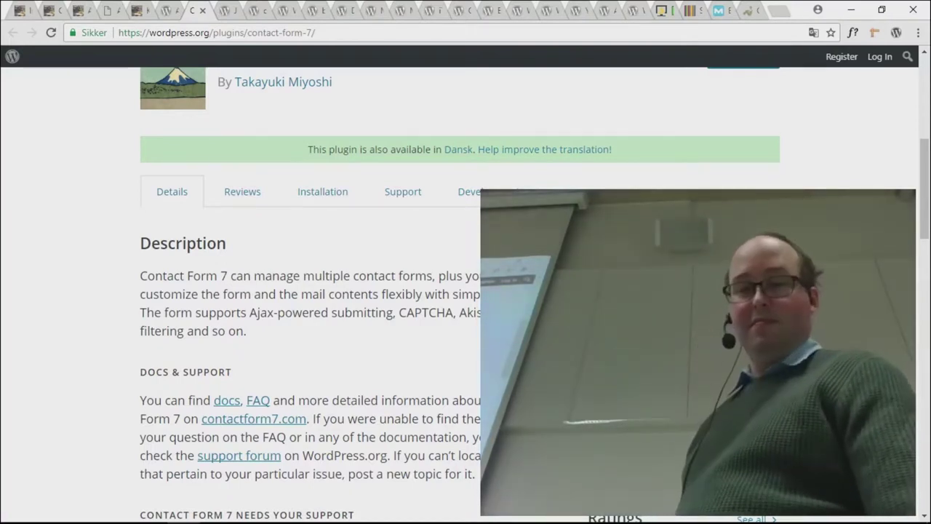
pyautogui.scroll(-5, 365, 404)
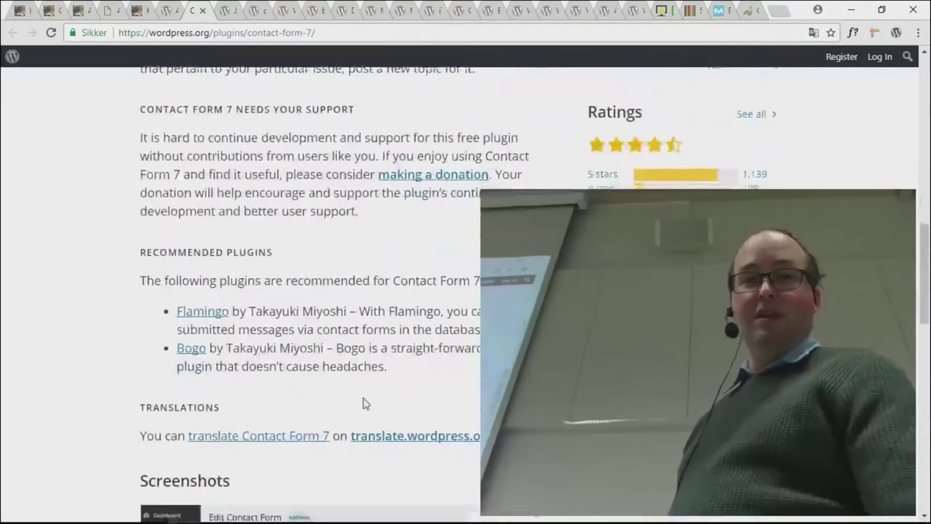
pyautogui.scroll(-10, 365, 404)
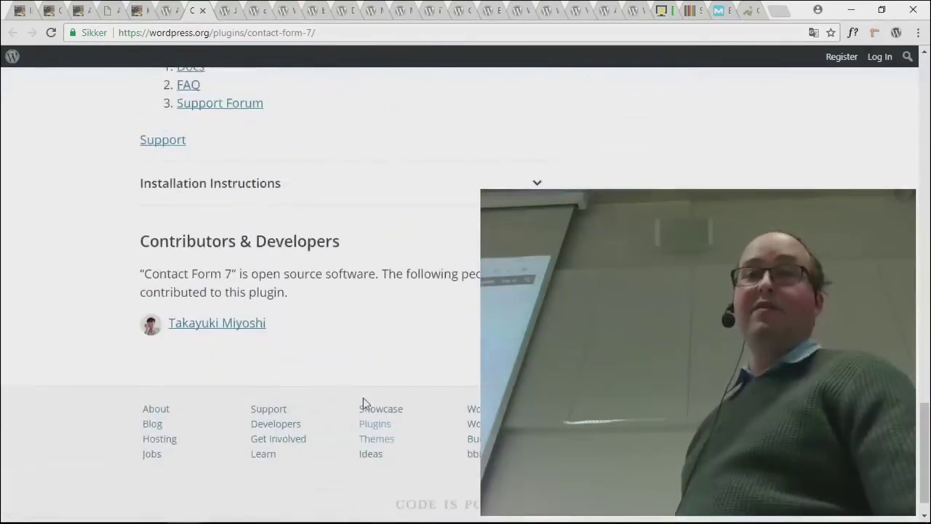
pyautogui.scroll(5, 363, 397)
pyautogui.scroll(12, 363, 397)
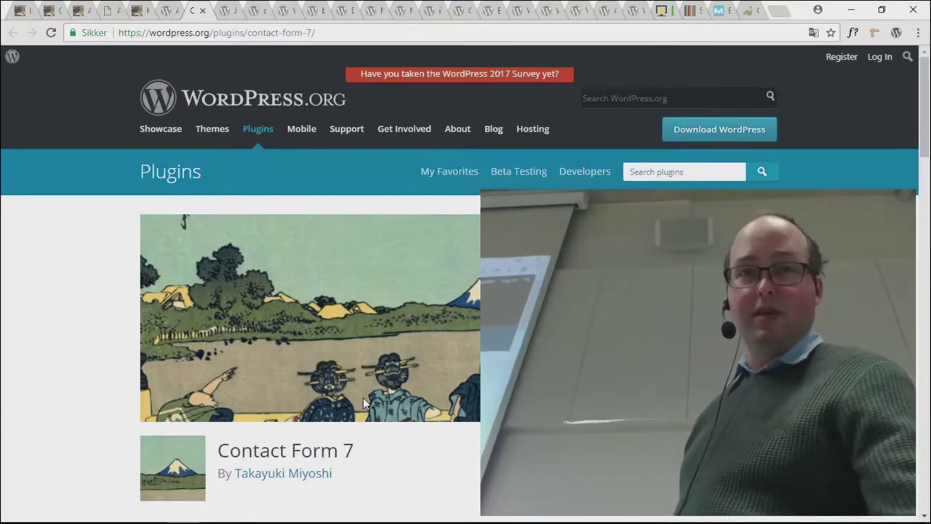
# - Show the Jetpack by WordPress.com plugin page and skim through its description
pyautogui.hotkey('ctrl', 'Tab')
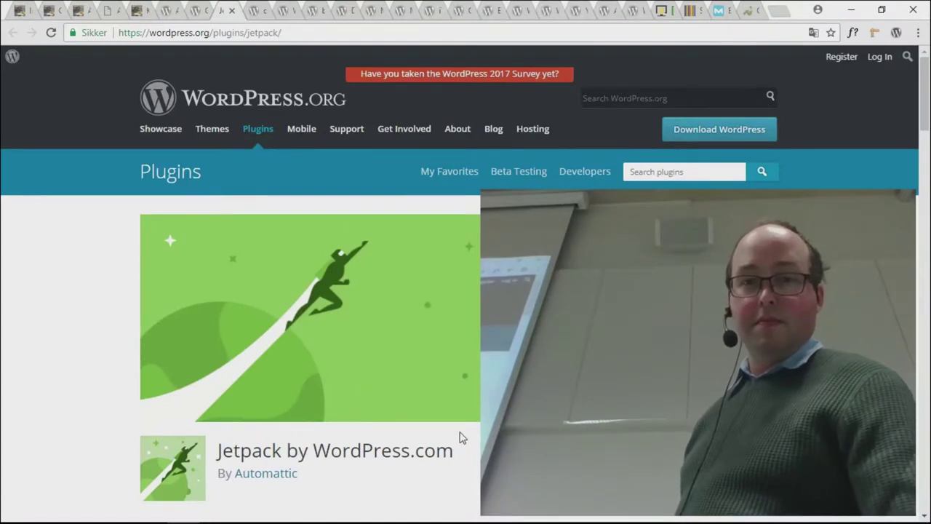
pyautogui.scroll(-5, 460, 436)
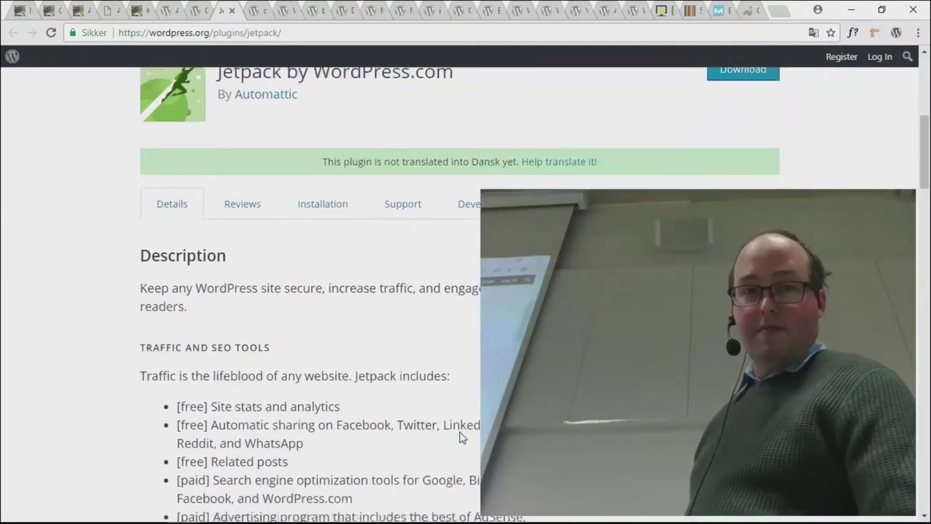
pyautogui.scroll(-8, 460, 437)
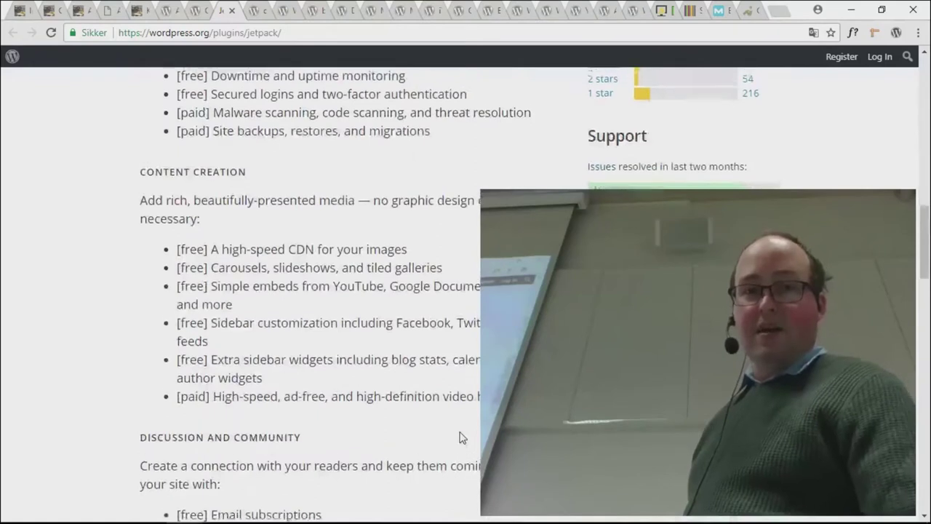
pyautogui.scroll(3, 460, 437)
pyautogui.scroll(-1, 459, 436)
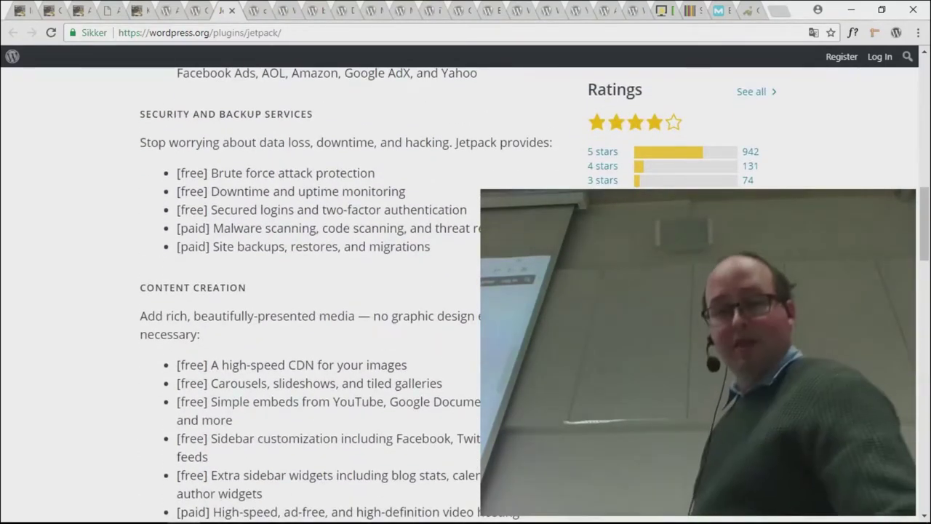
pyautogui.scroll(8, 459, 436)
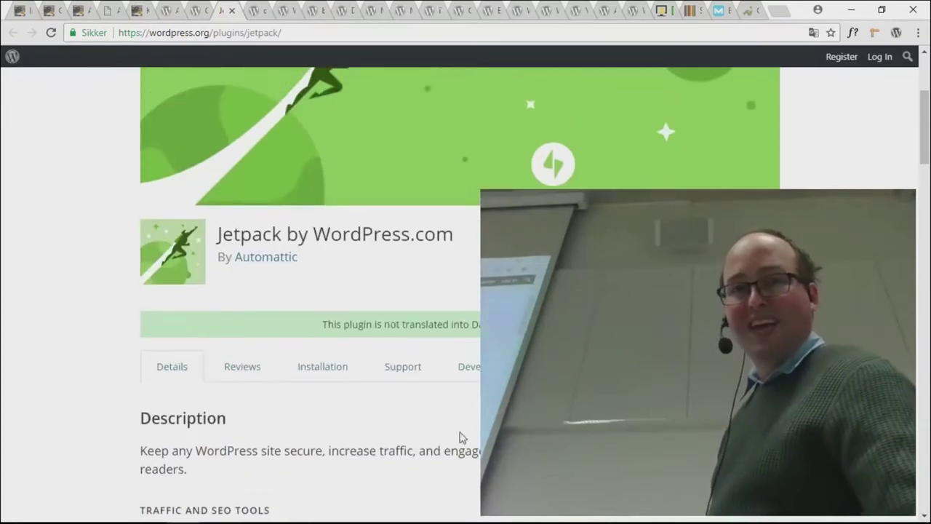
pyautogui.scroll(2, 460, 437)
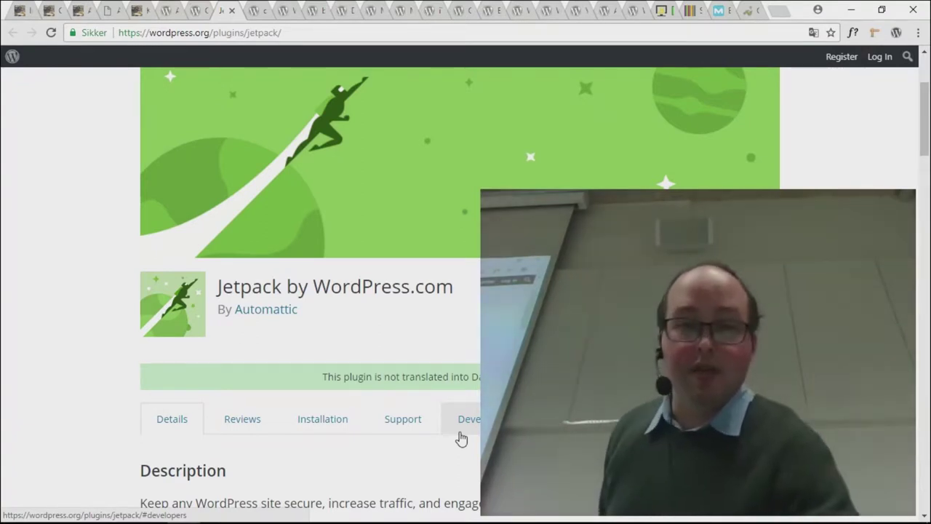
# - Read Jetpack's free and paid features for traffic and SEO, security and backup, and content creation
pyautogui.scroll(-3, 461, 437)
pyautogui.scroll(-2, 462, 437)
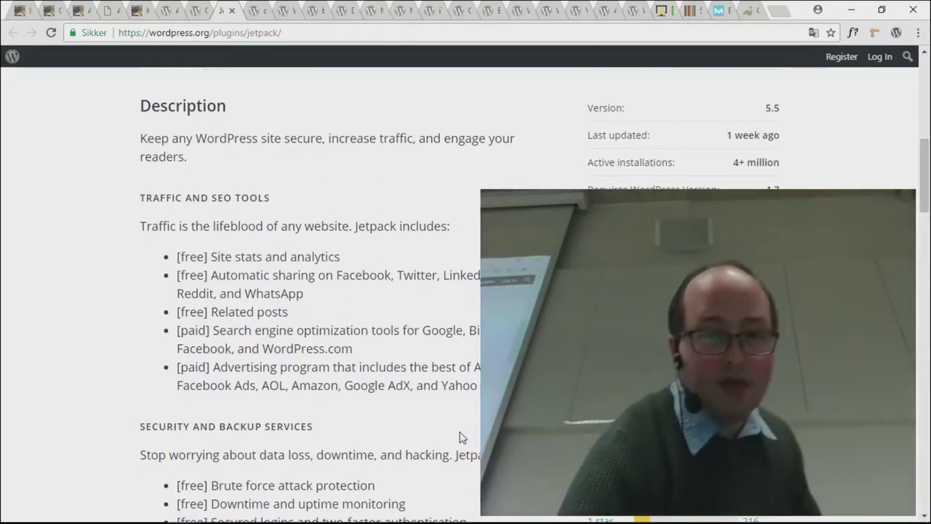
pyautogui.scroll(-3, 460, 437)
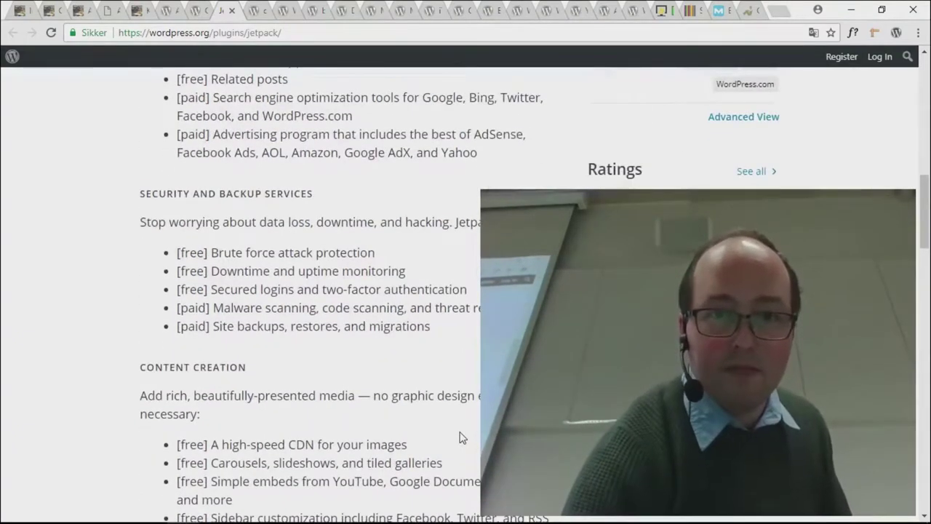
pyautogui.scroll(-2, 460, 437)
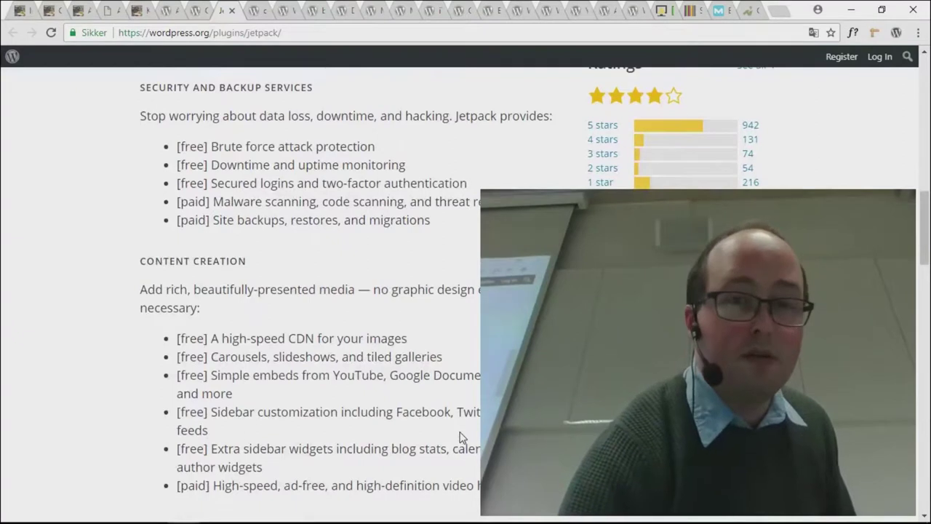
pyautogui.scroll(-1, 460, 437)
pyautogui.scroll(-1, 460, 437)
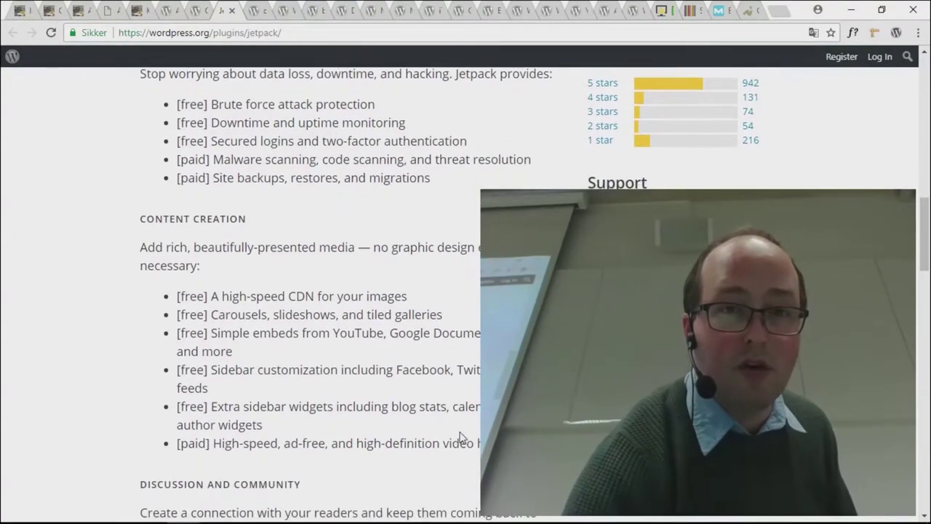